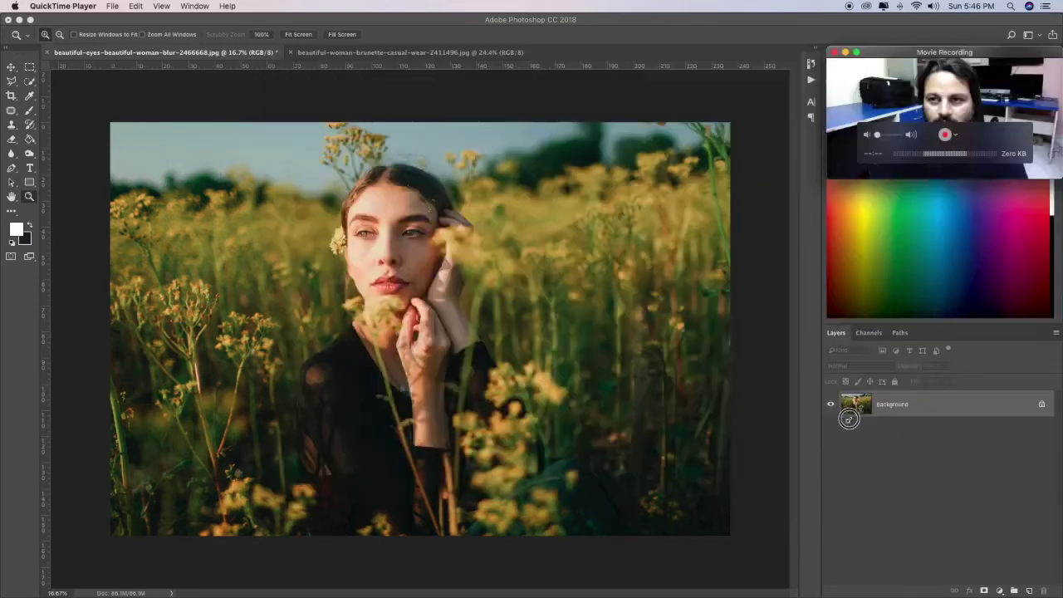
# Step: Bring up the flower-field photo in Photoshop and zoom it to Fill Screen
pyautogui.click(255, 55)
pyautogui.click(404, 52)
pyautogui.click(198, 55)
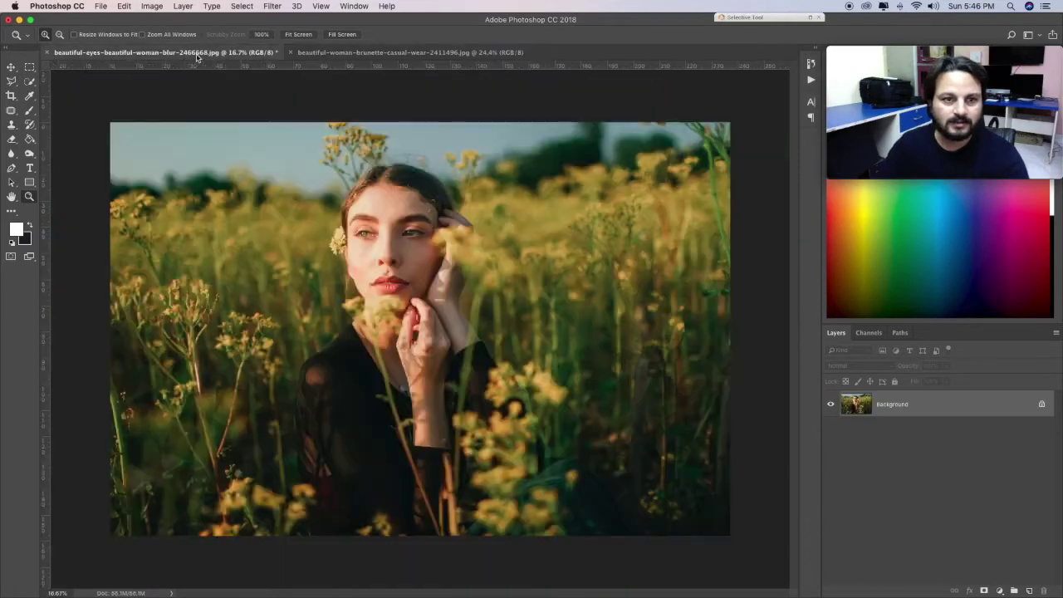
pyautogui.rightClick(370, 293)
pyautogui.click(390, 333)
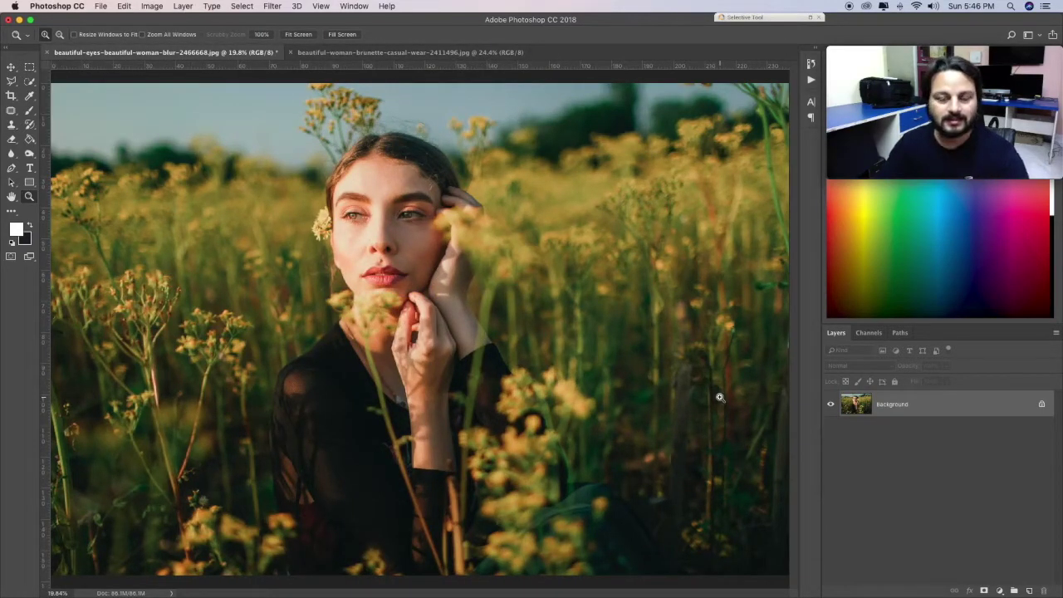
pyautogui.moveTo(540, 596)
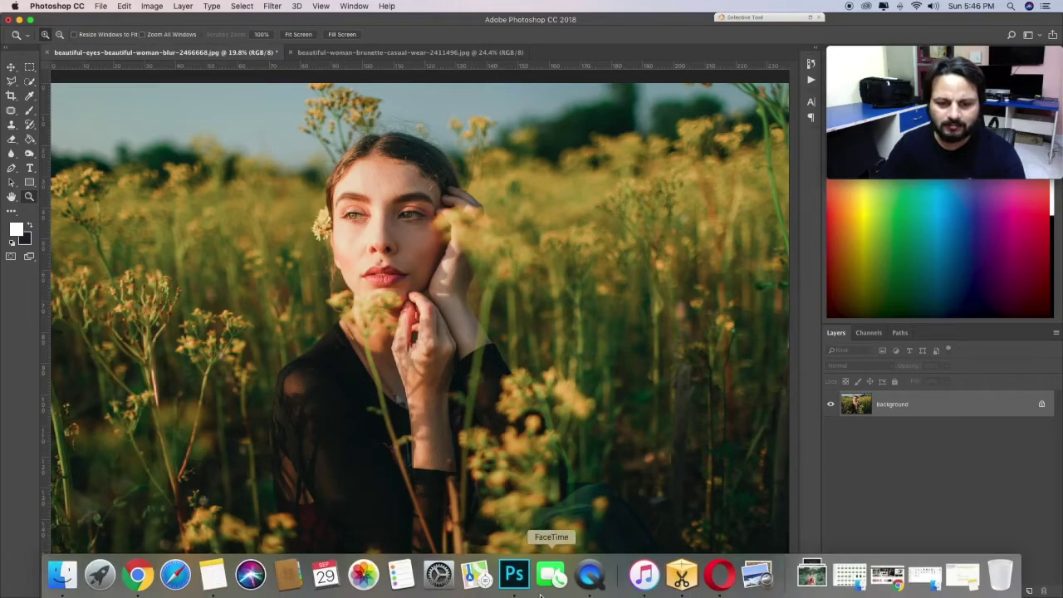
# Step: Scroll through the photo's Pexels source page in Chrome, then return to Photoshop
pyautogui.click(892, 583)
pyautogui.moveTo(887, 575)
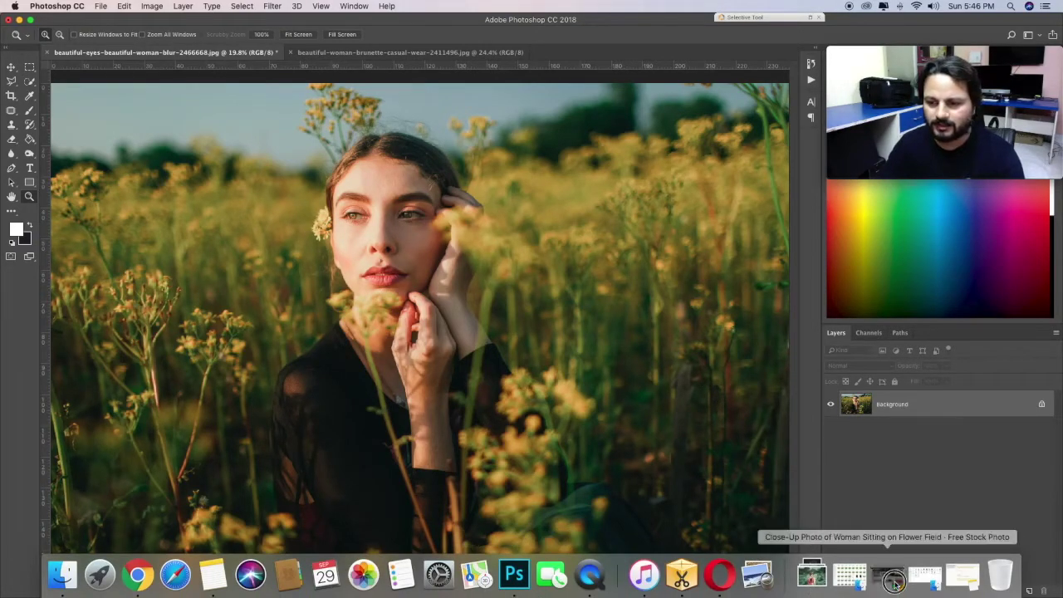
pyautogui.scroll(-5, 392, 249)
pyautogui.scroll(-5, 392, 249)
pyautogui.scroll(-5, 395, 252)
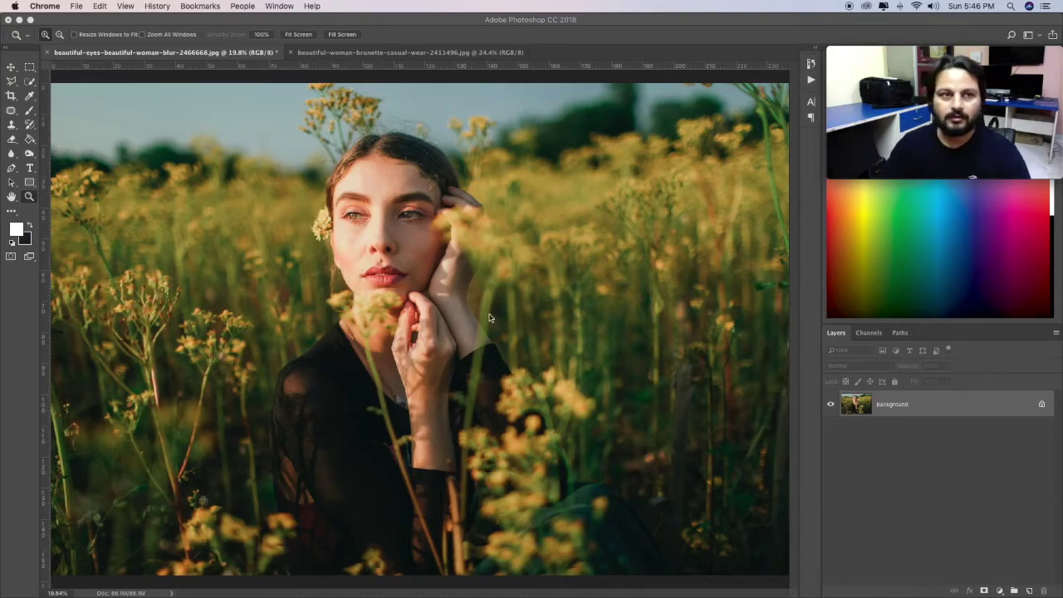
pyautogui.click(910, 407)
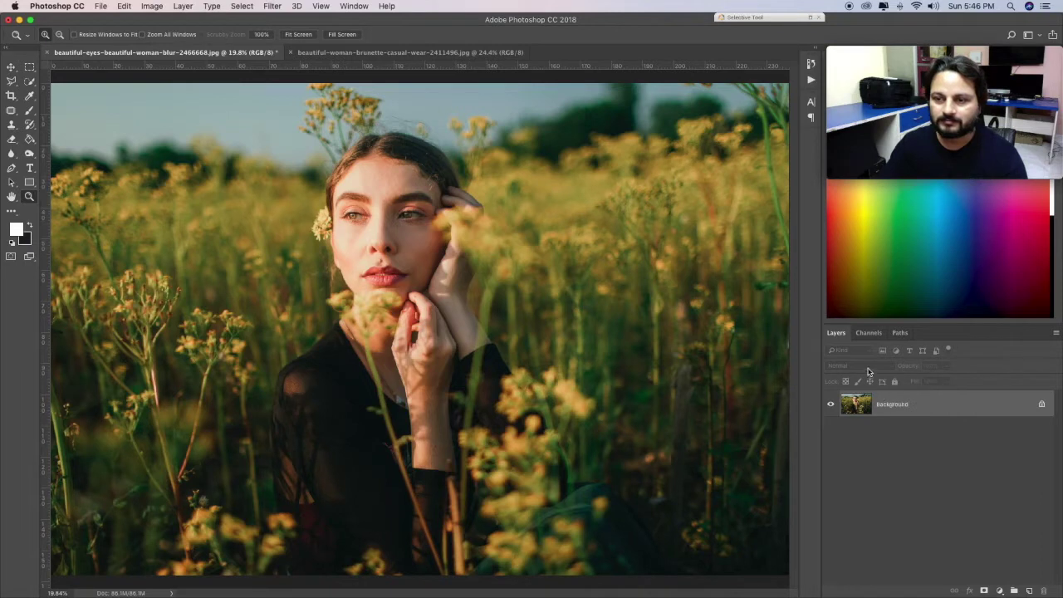
# Step: Look at the Channels and Layers panels, then open Image > Mode to see the colour modes
pyautogui.click(865, 335)
pyautogui.click(837, 333)
pyautogui.click(869, 335)
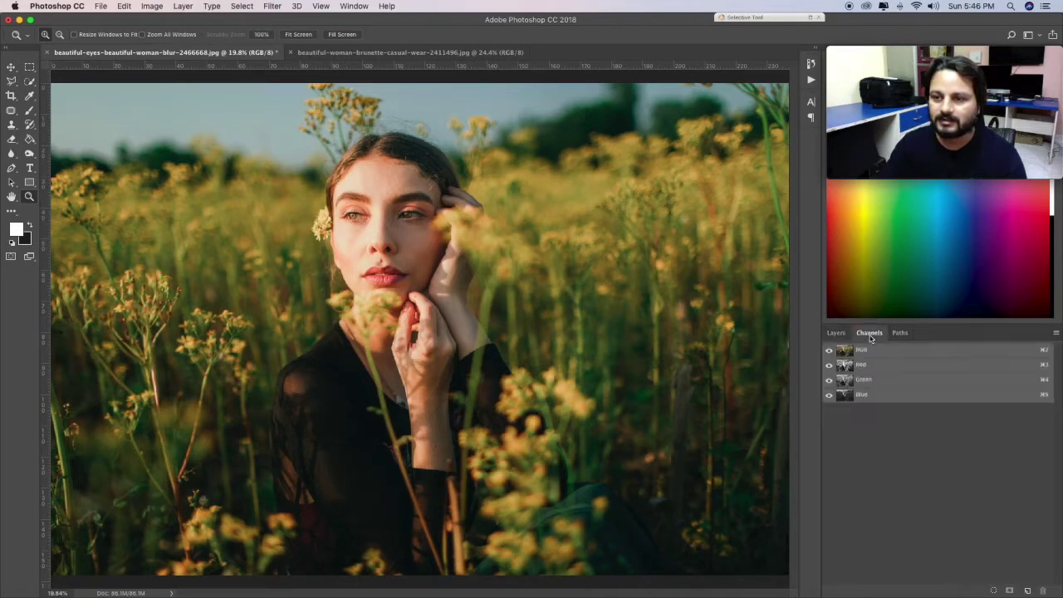
pyautogui.click(900, 335)
pyautogui.click(837, 334)
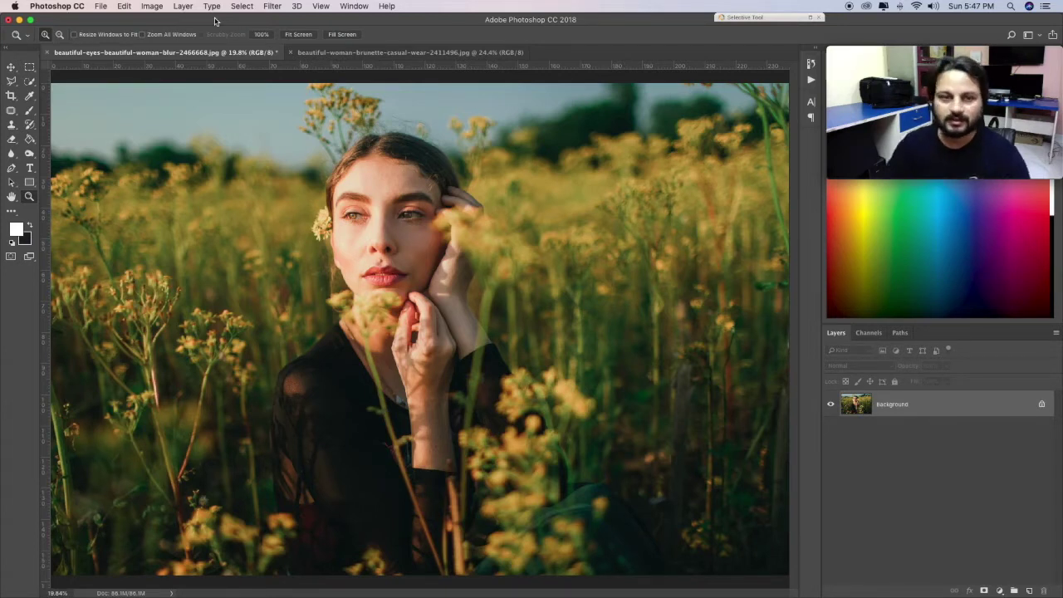
pyautogui.click(151, 6)
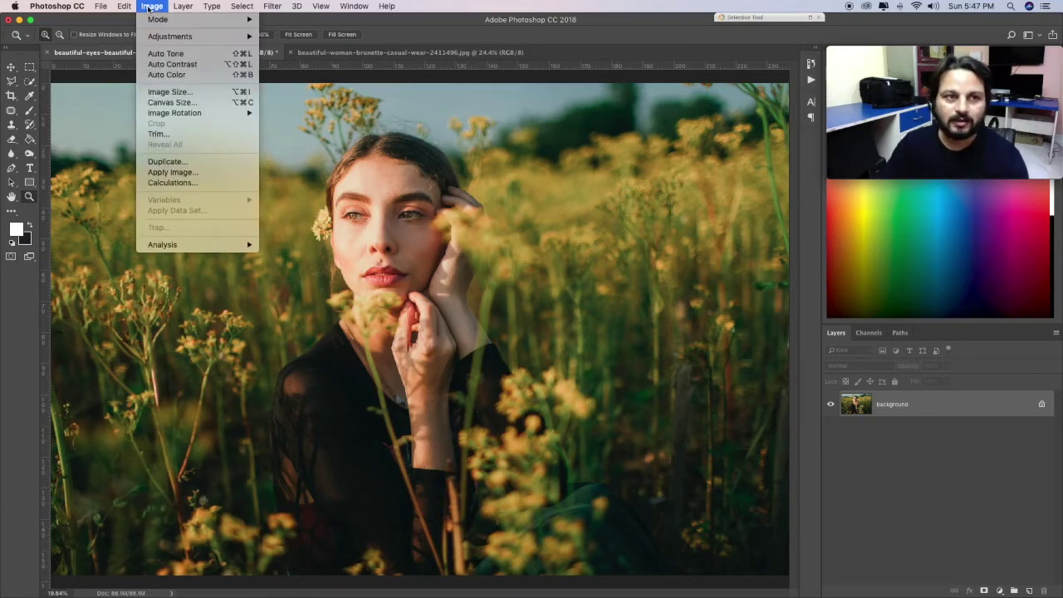
pyautogui.moveTo(198, 19)
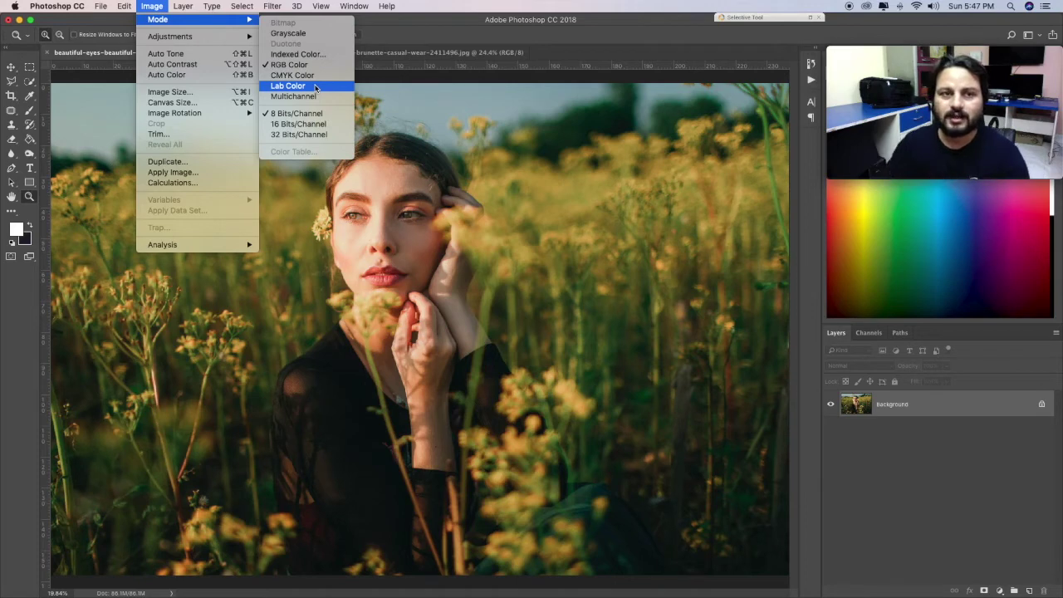
# Step: Convert the photo to Lab Color, check its channels, then revert it to RGB Color
pyautogui.click(315, 87)
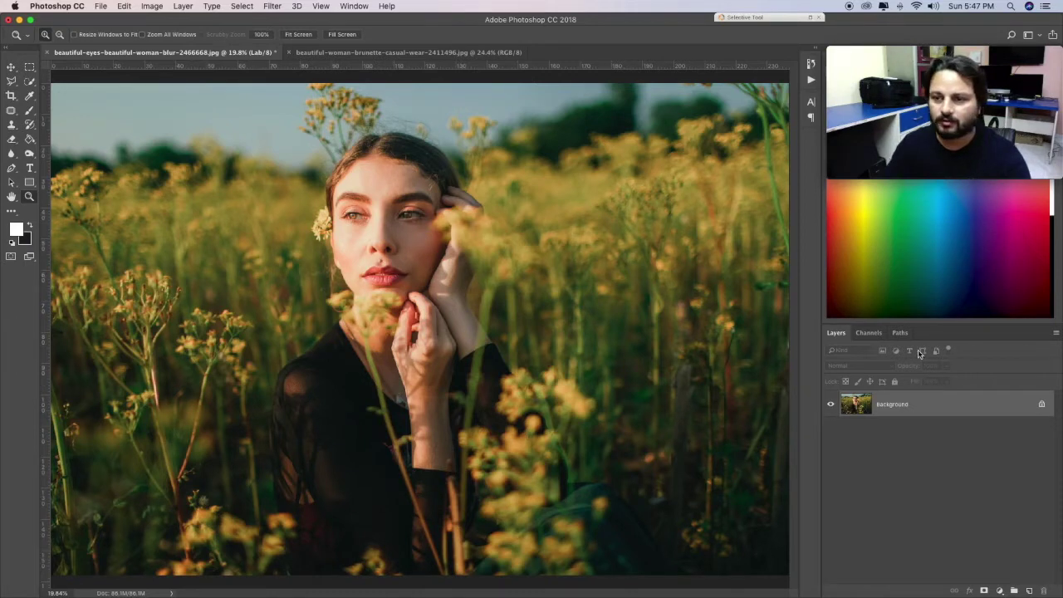
pyautogui.click(869, 333)
pyautogui.click(839, 334)
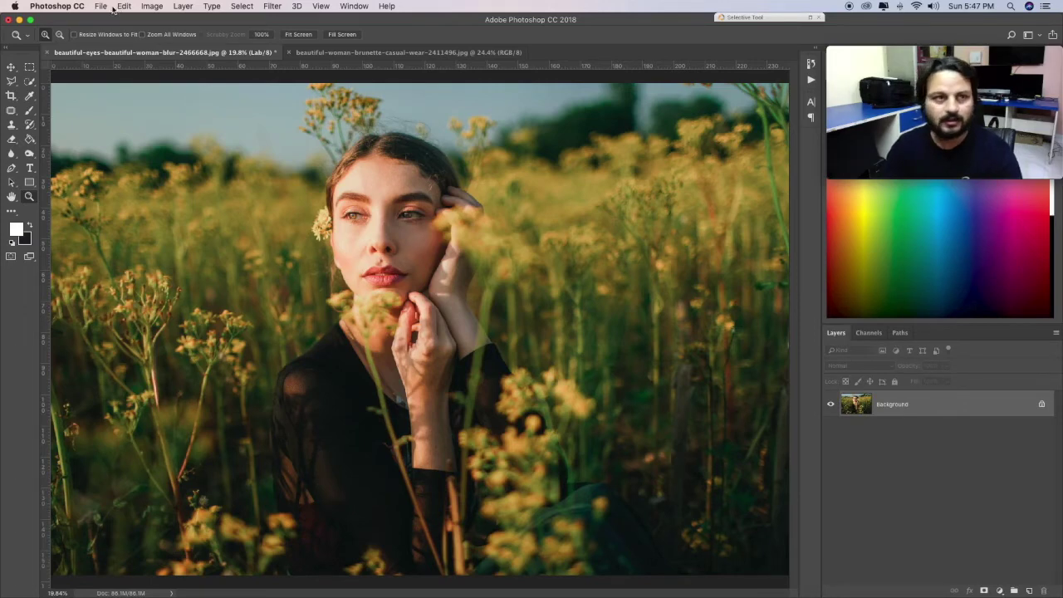
pyautogui.click(145, 9)
pyautogui.moveTo(158, 19)
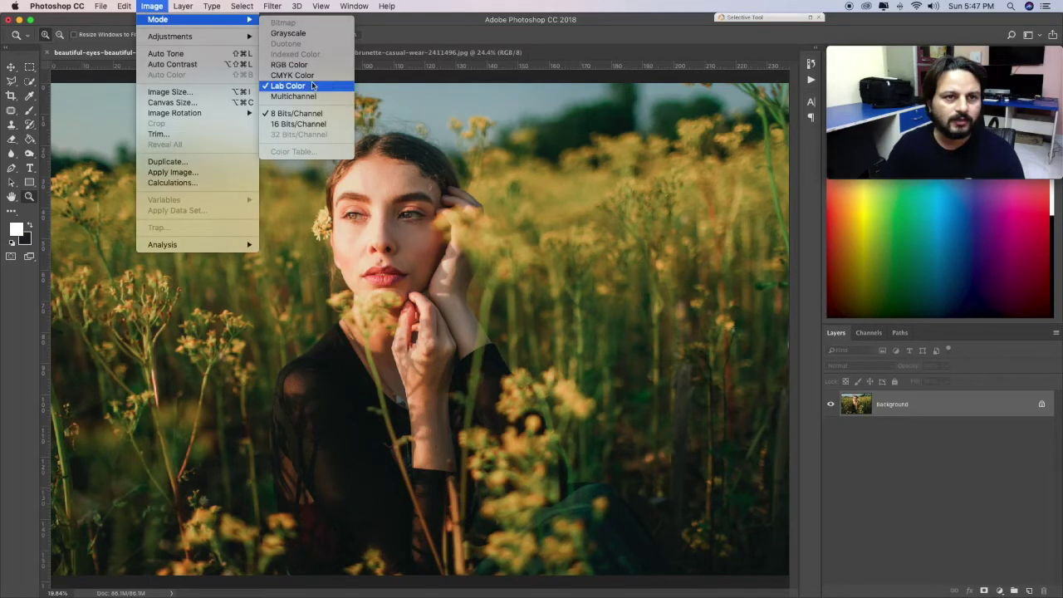
pyautogui.click(309, 67)
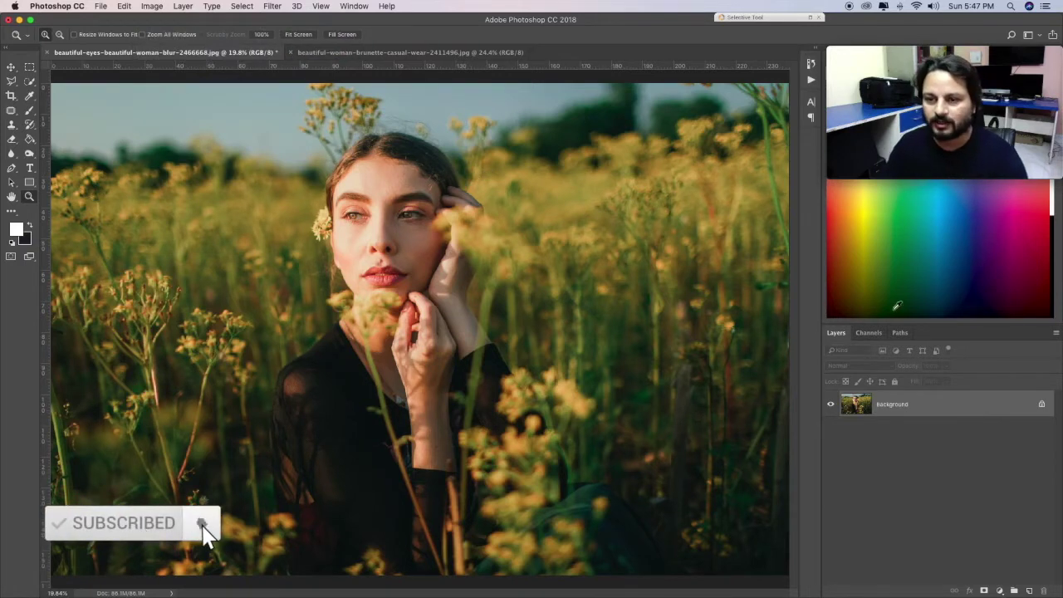
# Step: Review the channel list again, revisit the Mode menu, and select the b channel
pyautogui.click(867, 335)
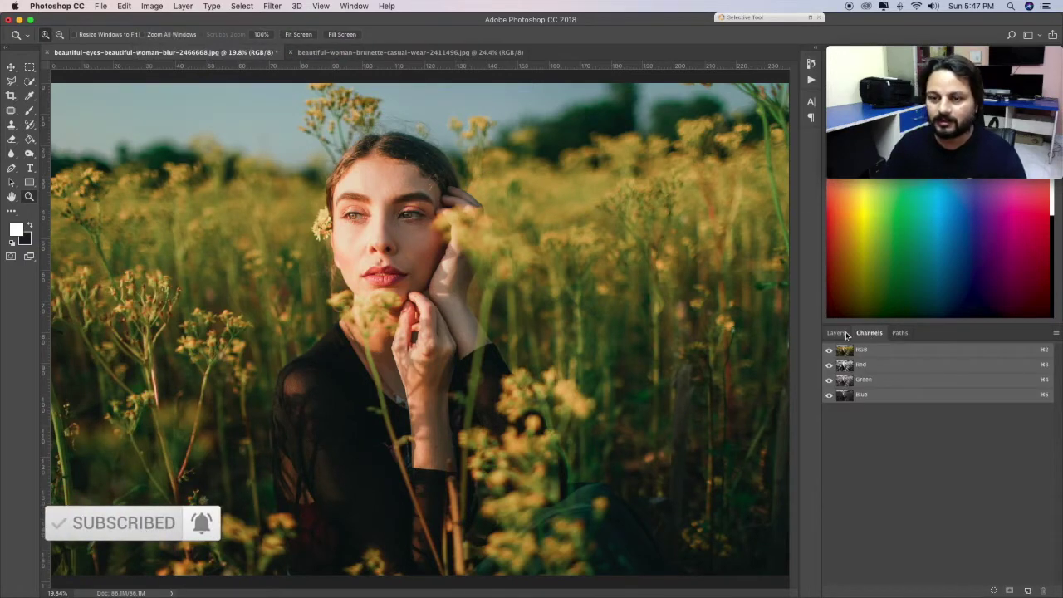
pyautogui.click(835, 332)
pyautogui.click(869, 333)
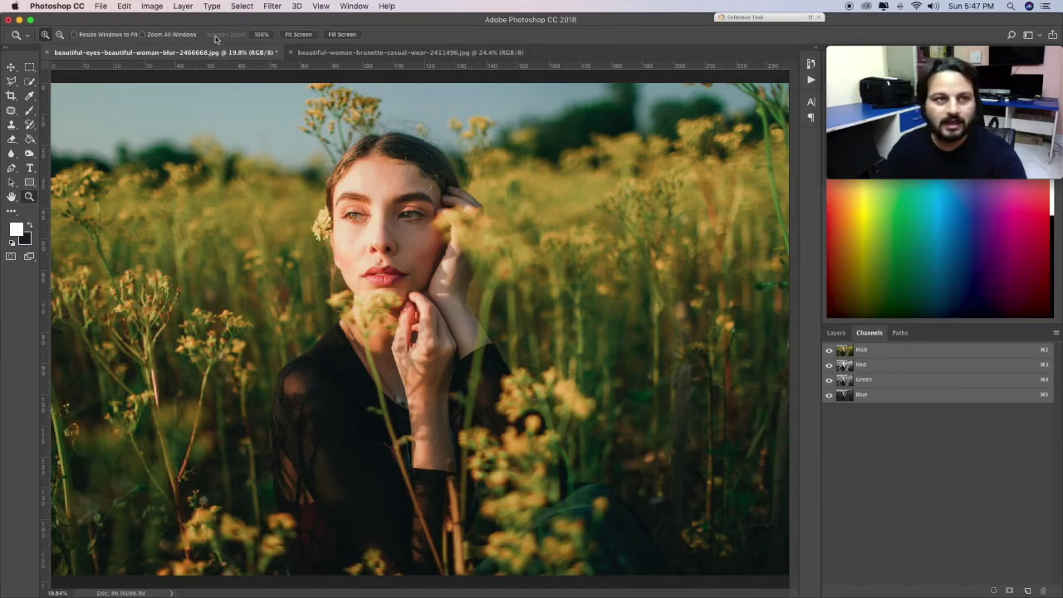
pyautogui.click(155, 7)
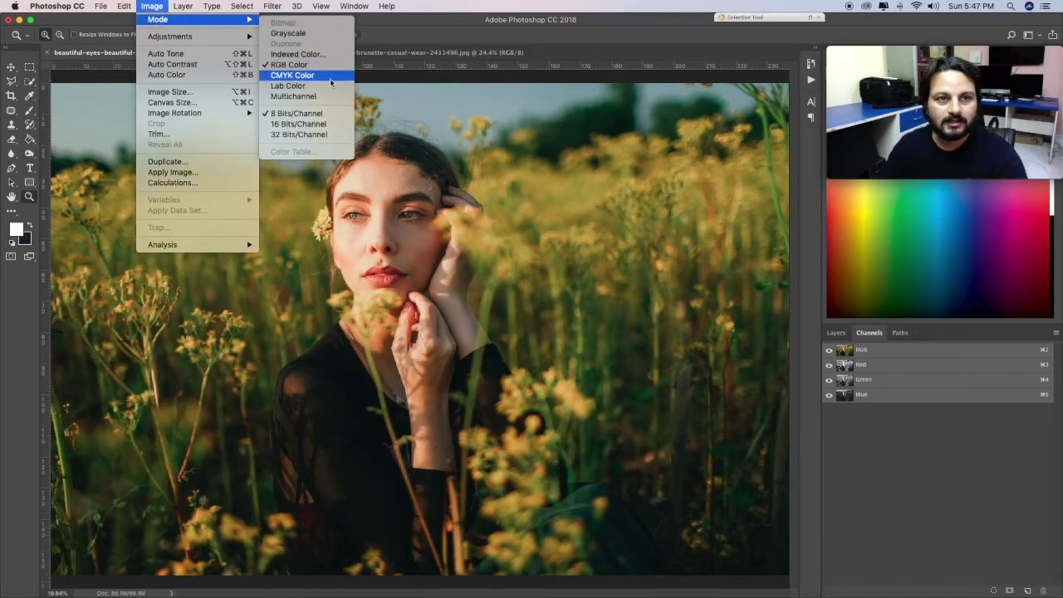
pyautogui.click(495, 117)
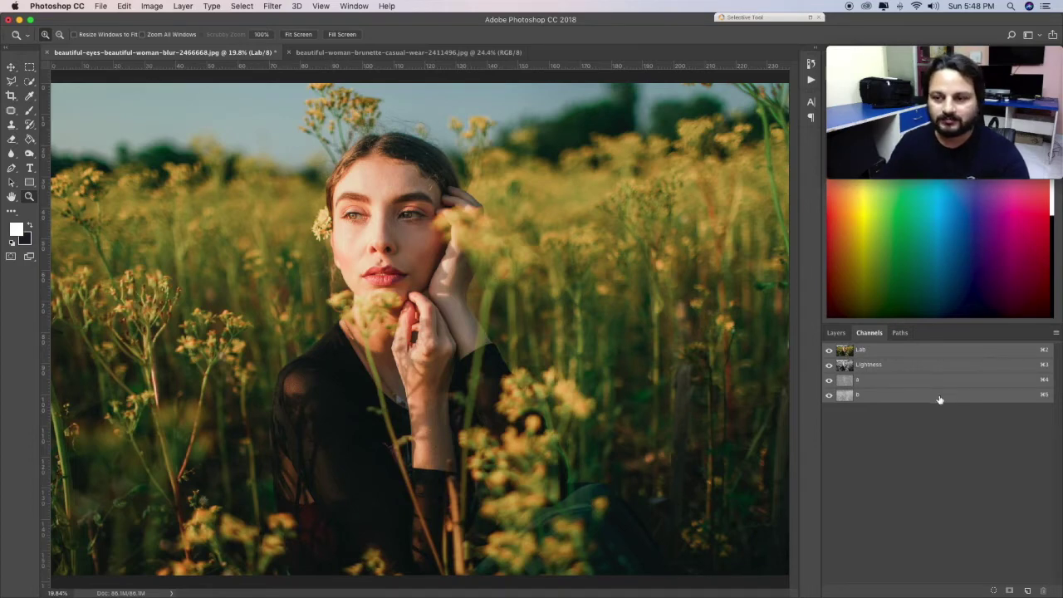
pyautogui.click(885, 399)
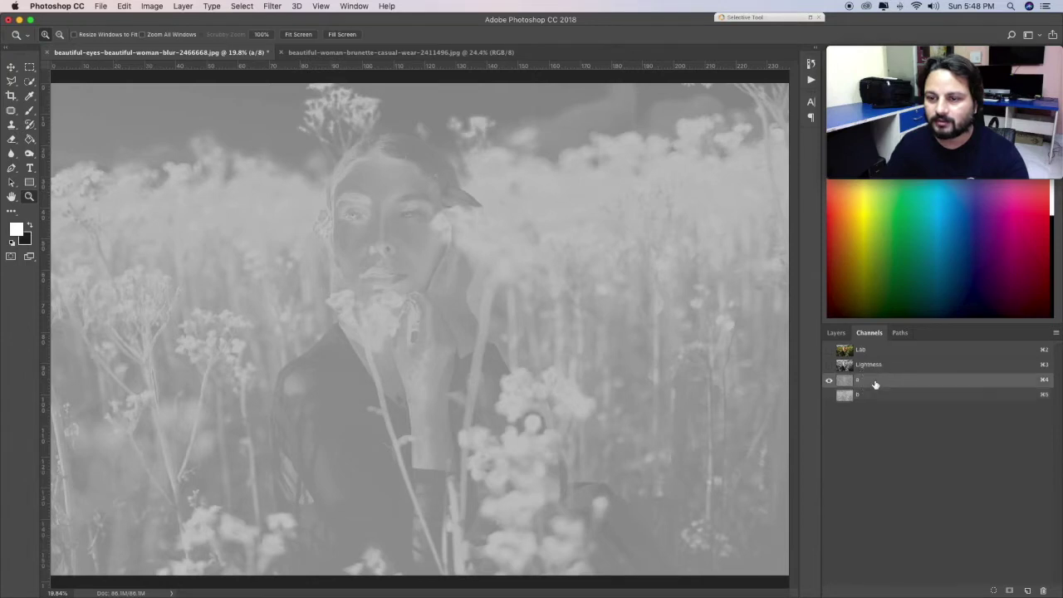
# Step: Toggle channel visibility, then view the Lightness, a and b channels alone in turn
pyautogui.click(874, 383)
pyautogui.click(880, 366)
pyautogui.click(880, 353)
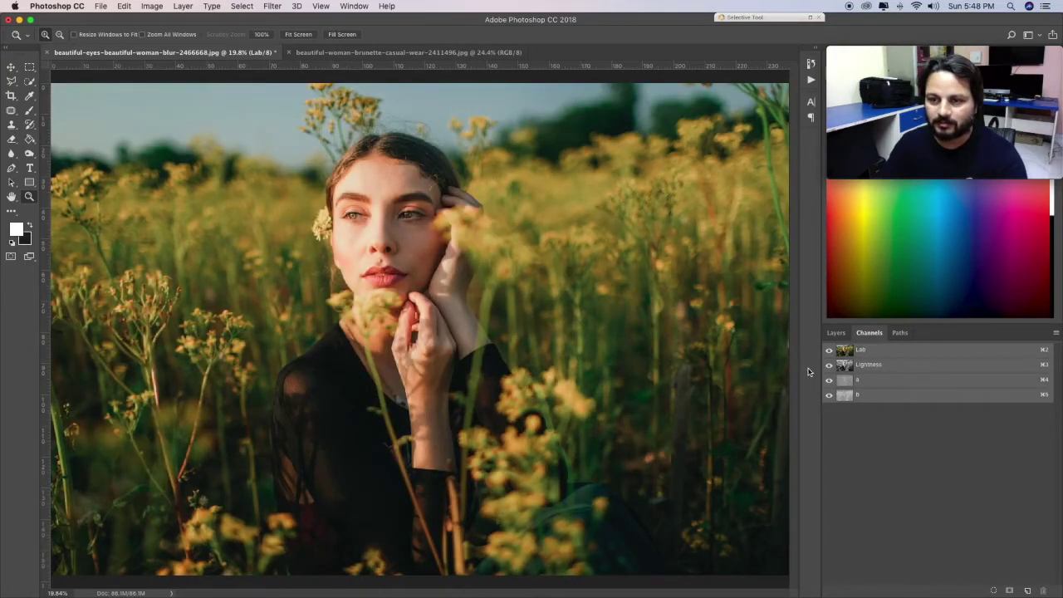
pyautogui.moveTo(829, 368); pyautogui.dragTo(828, 398)
pyautogui.click(828, 349)
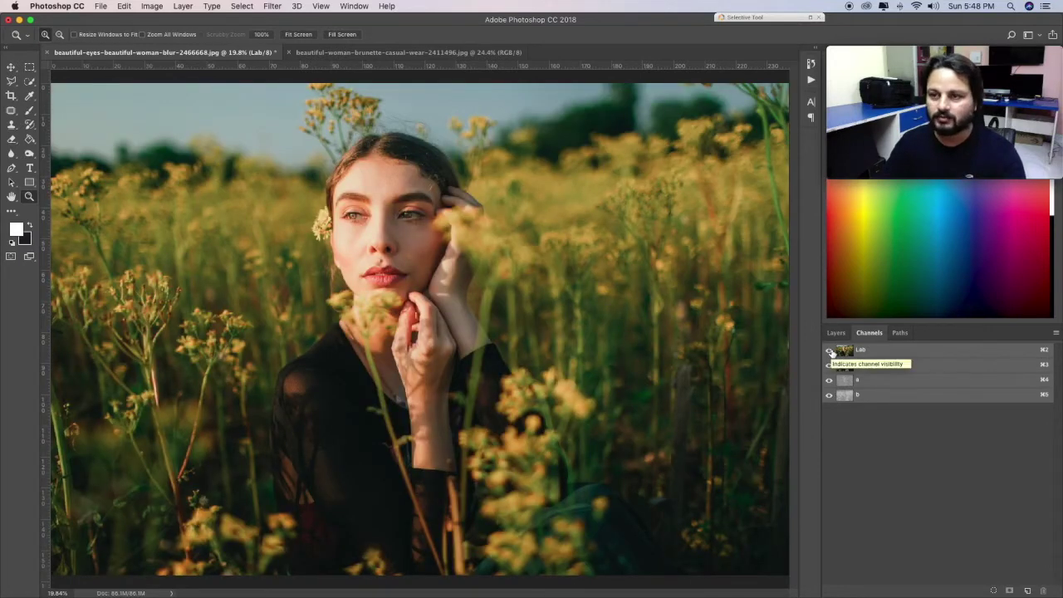
pyautogui.click(905, 367)
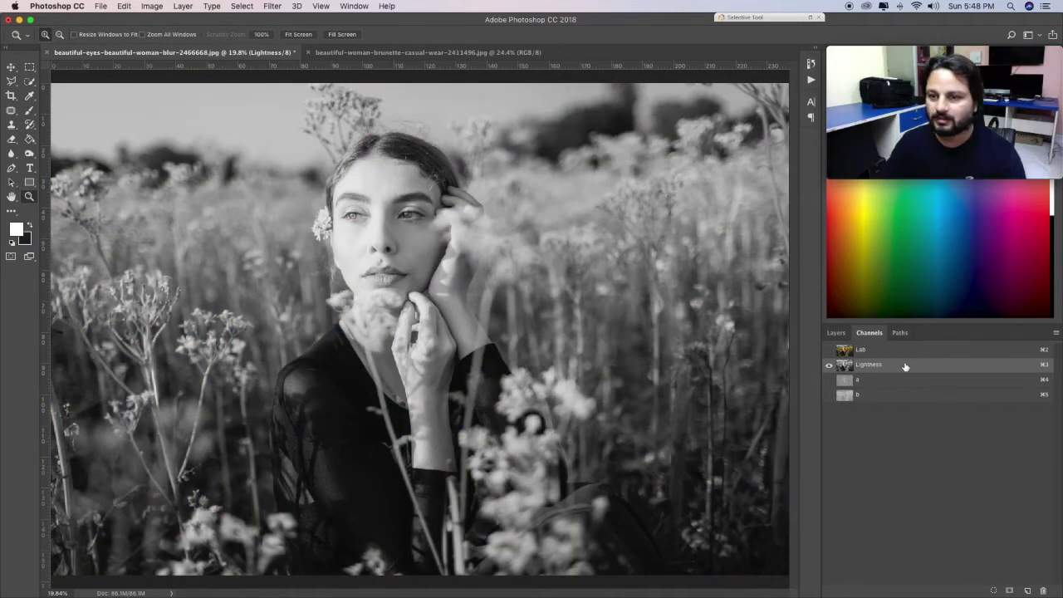
pyautogui.click(902, 382)
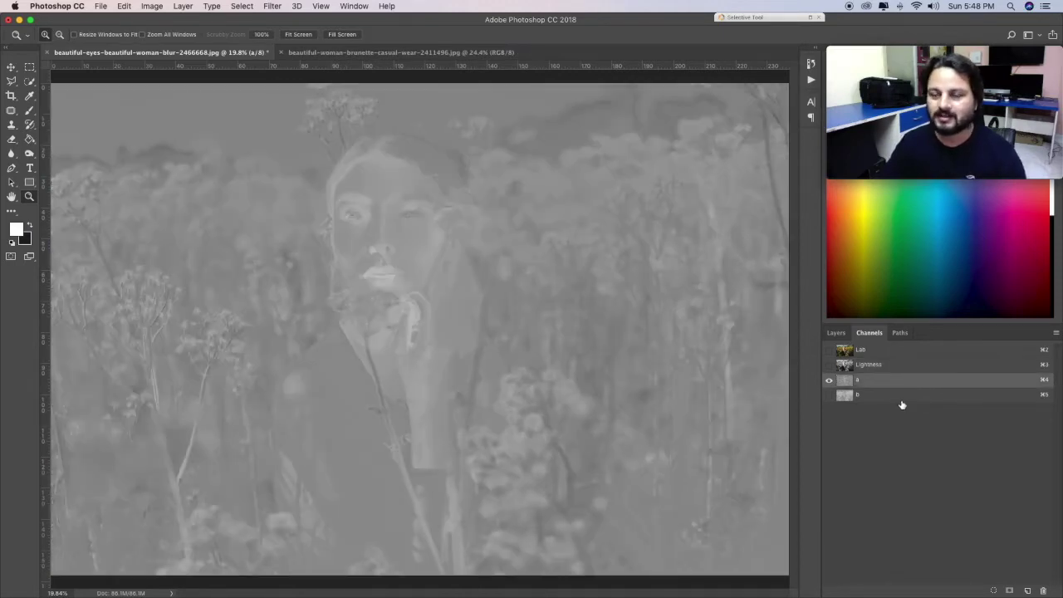
pyautogui.click(901, 401)
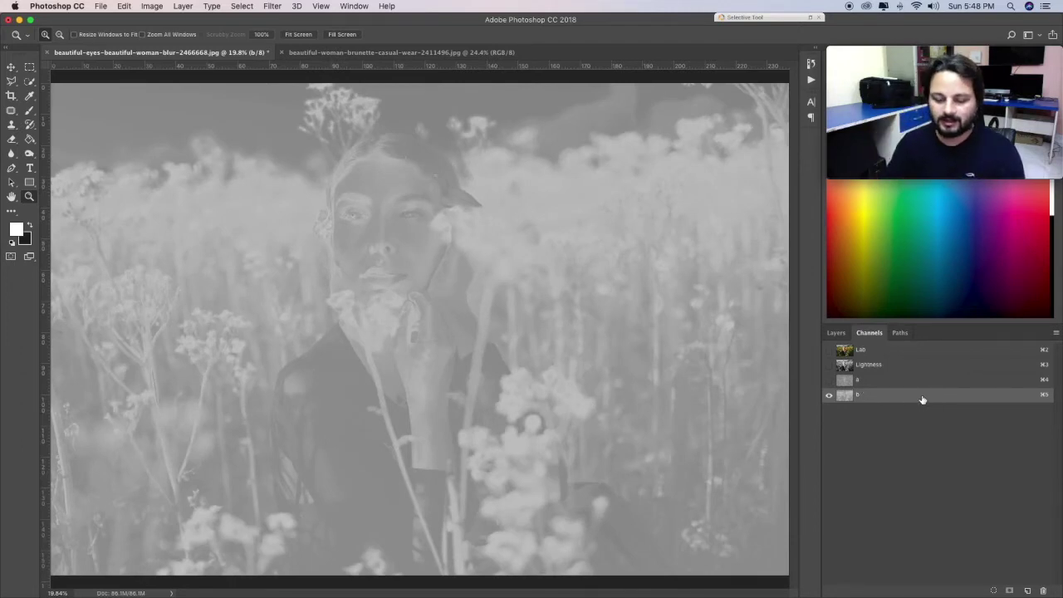
# Step: Select all of the b channel and copy it
pyautogui.hotkey('ctrl', 'a')
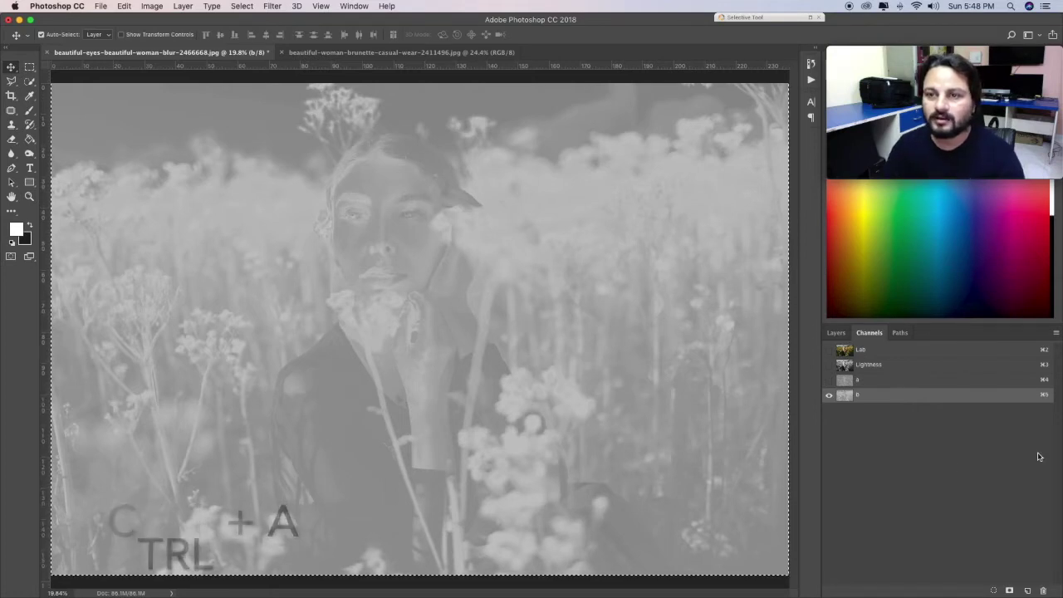
pyautogui.click(124, 6)
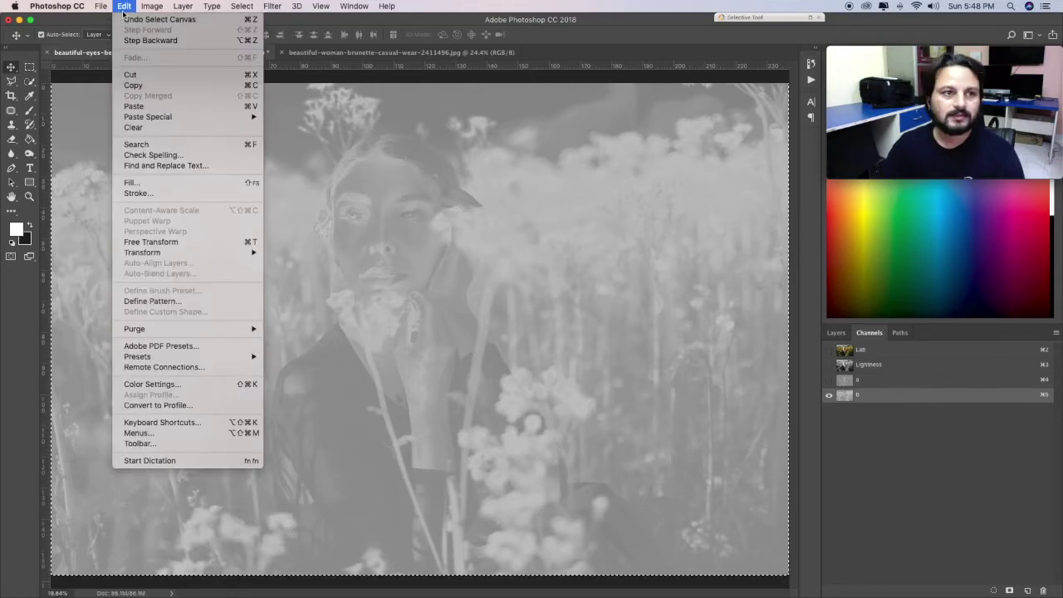
pyautogui.click(135, 85)
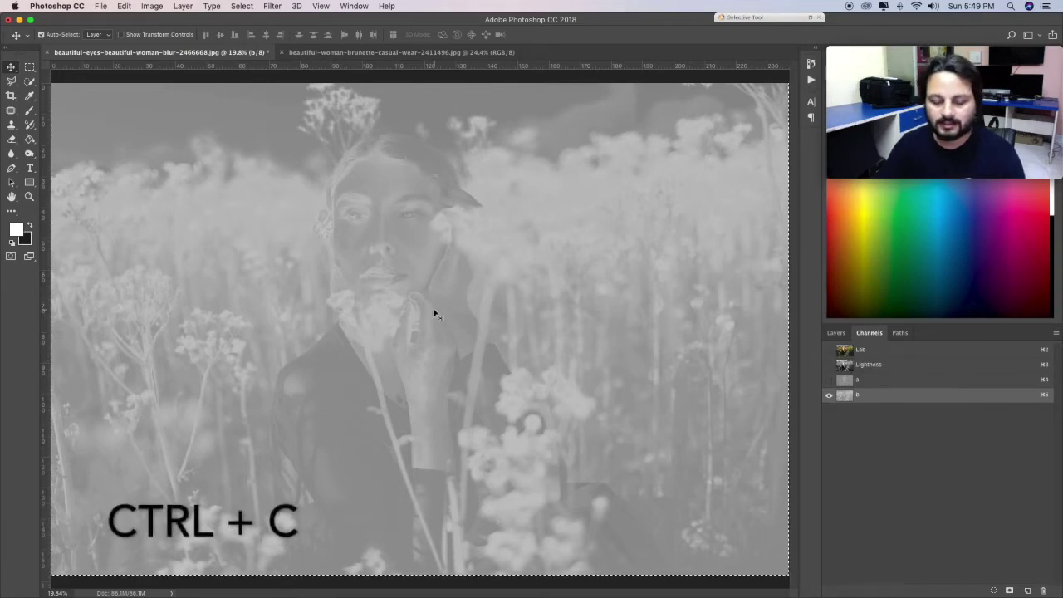
# Step: Paste the b channel into the a channel, show all channels, and deselect
pyautogui.click(890, 384)
pyautogui.hotkey('ctrl', 'v')
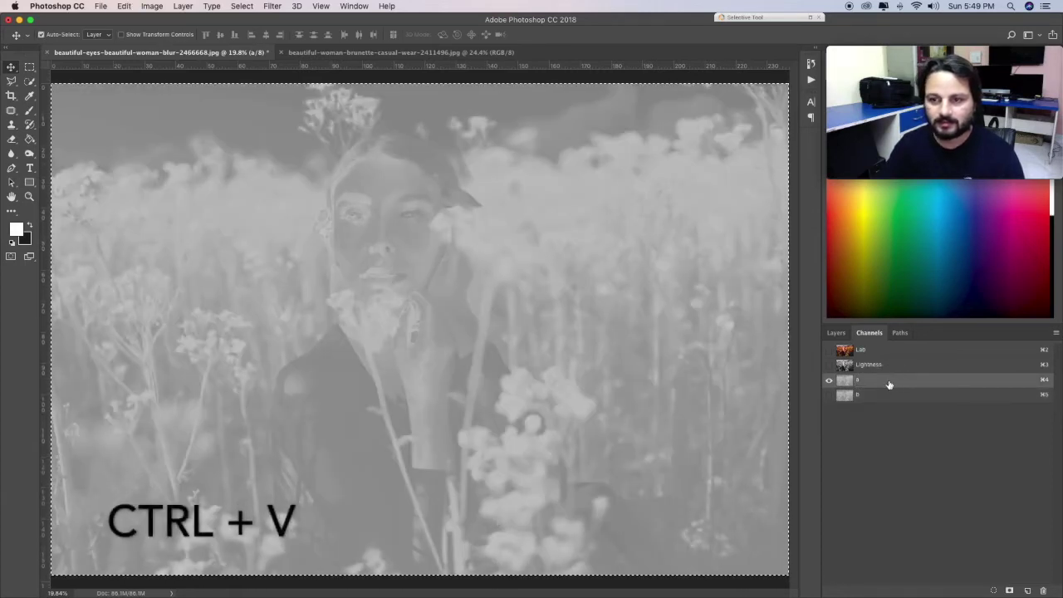
pyautogui.click(828, 350)
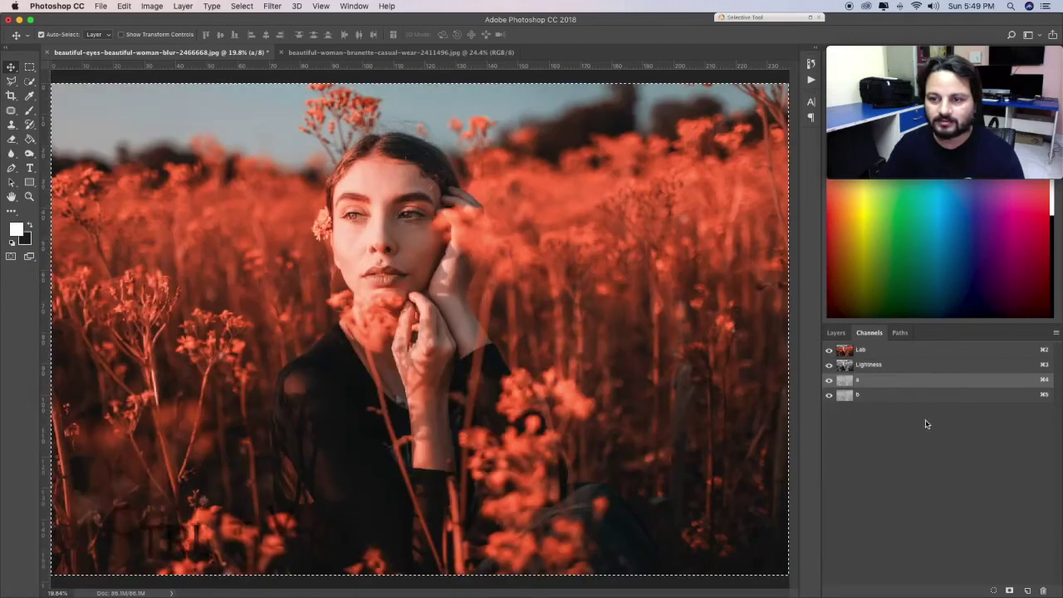
pyautogui.click(836, 332)
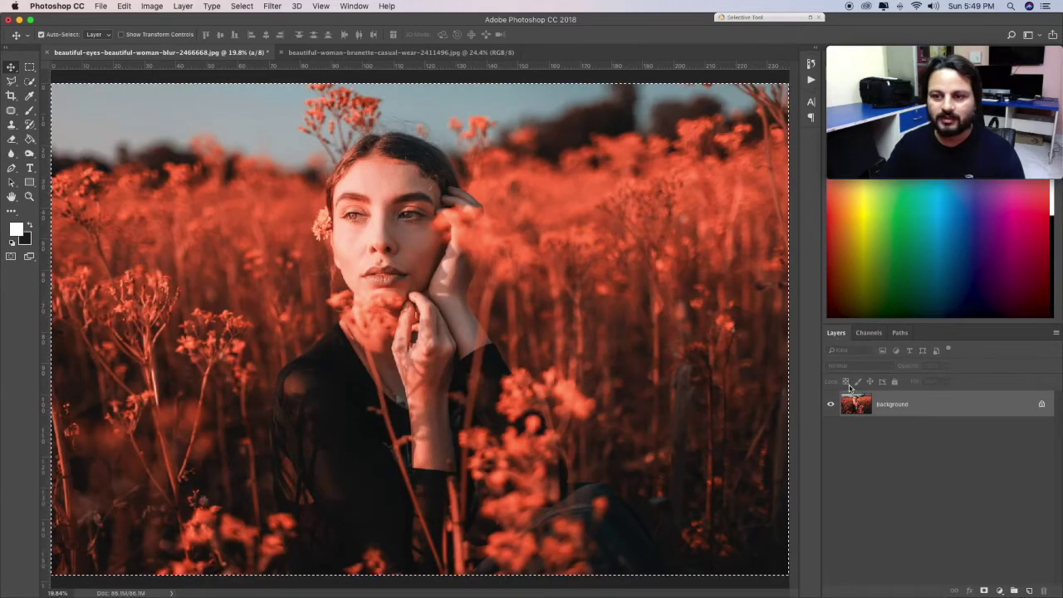
pyautogui.click(868, 332)
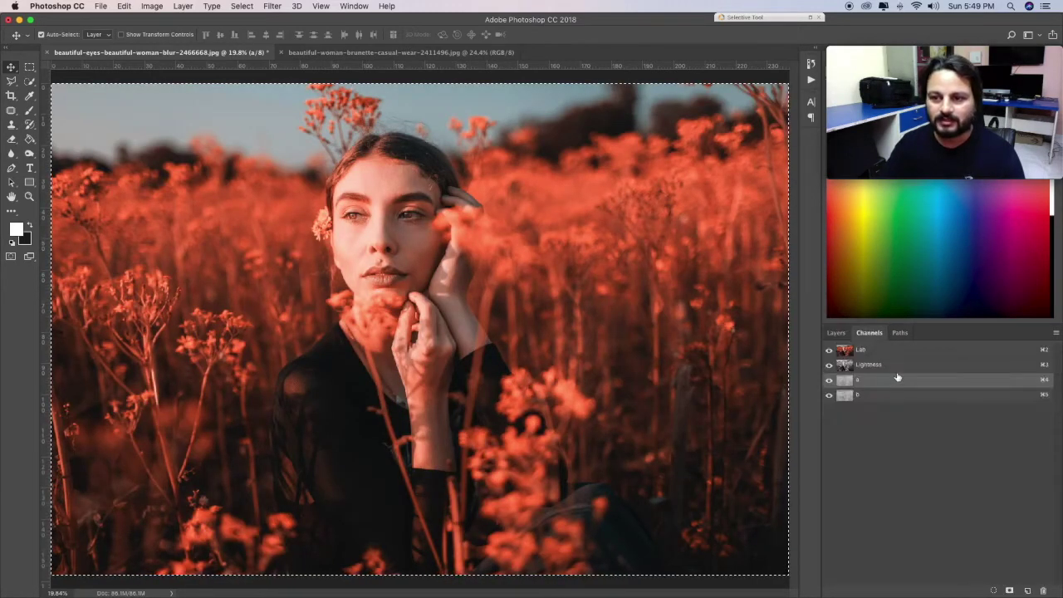
pyautogui.click(837, 333)
pyautogui.hotkey('ctrl', 'd')
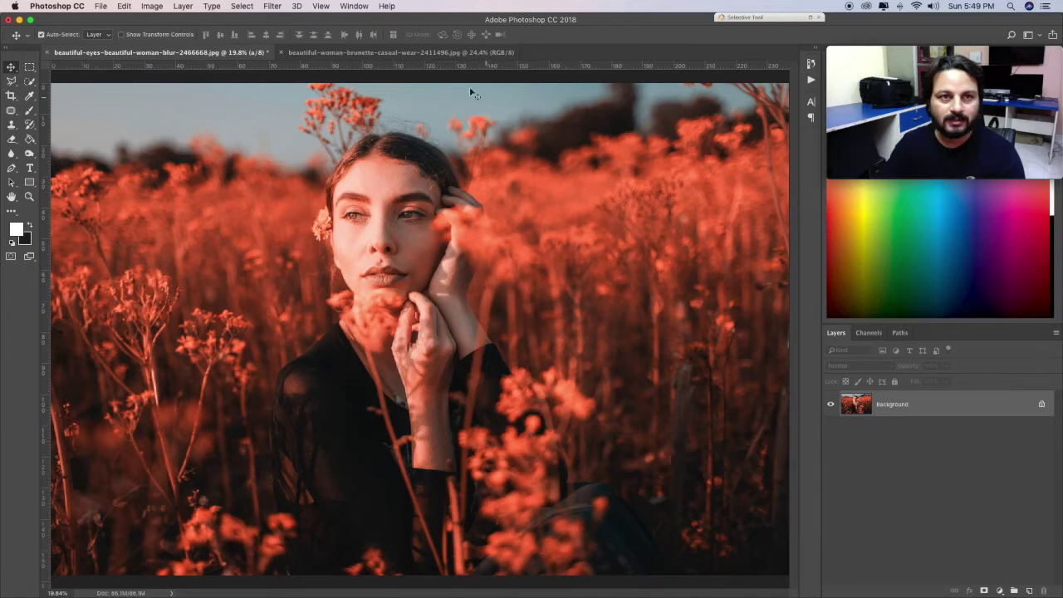
# Step: Reopen the original flower-field JPG by dragging it from the desktop onto Photoshop's Dock icon
pyautogui.click(19, 20)
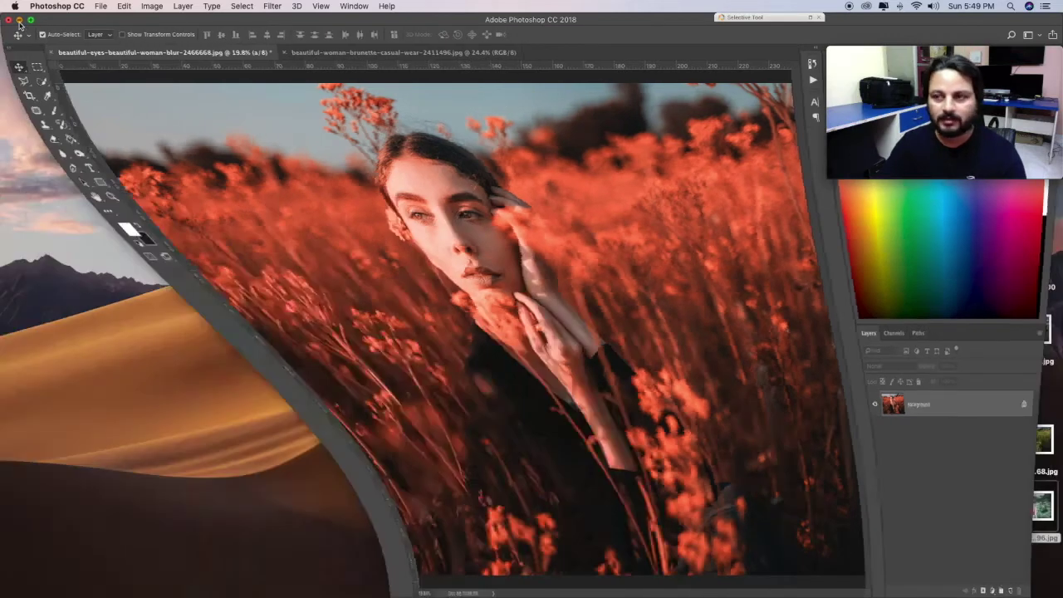
pyautogui.click(1026, 458)
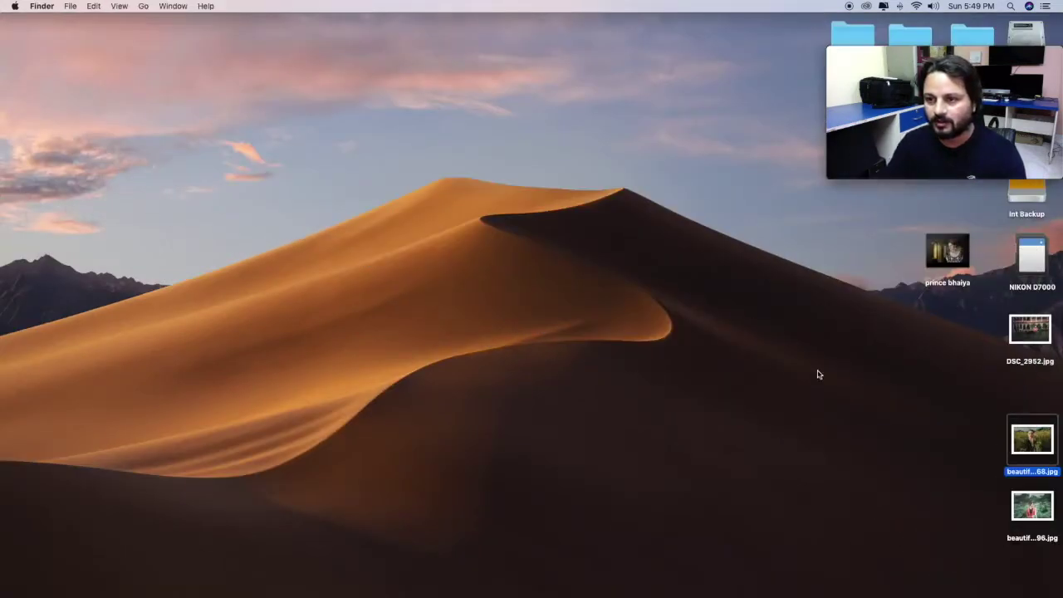
pyautogui.moveTo(1031, 440); pyautogui.dragTo(748, 486)
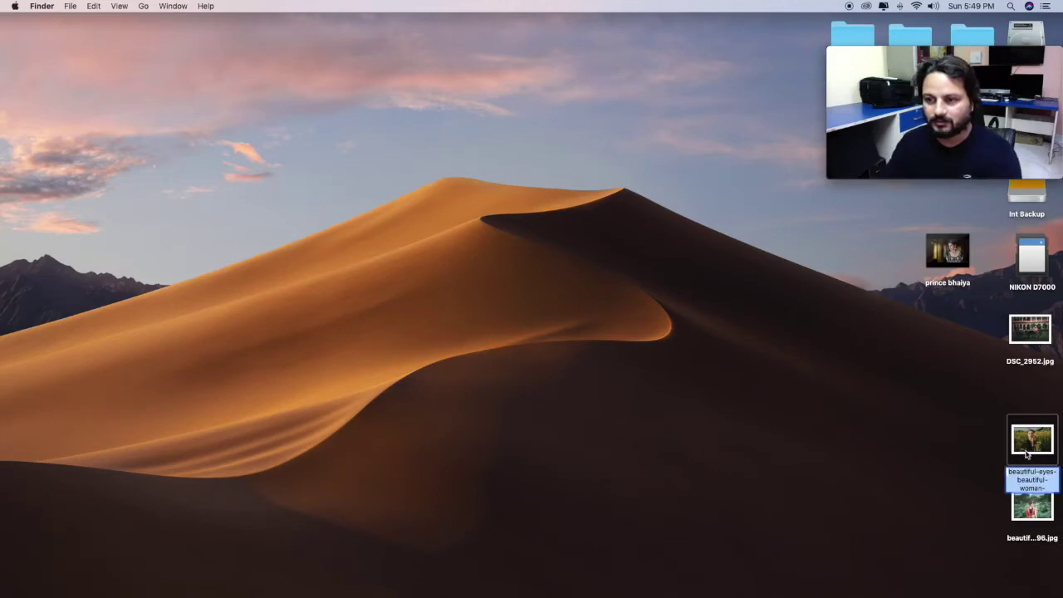
pyautogui.moveTo(747, 486); pyautogui.dragTo(497, 579)
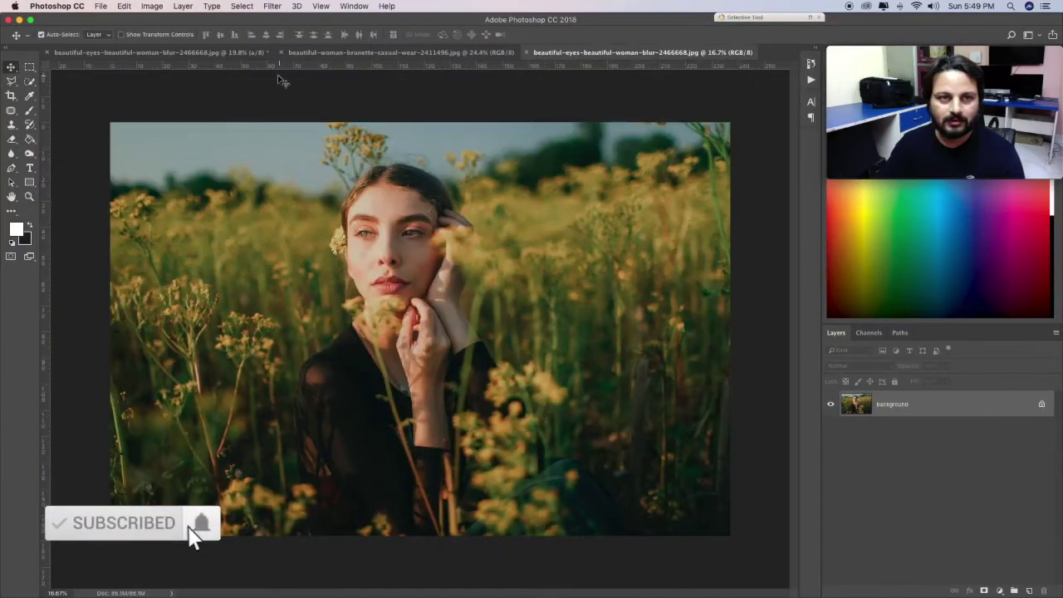
# Step: Compare the original and orange-red tabs, fitting the original photo on screen
pyautogui.click(222, 53)
pyautogui.click(703, 52)
pyautogui.click(241, 52)
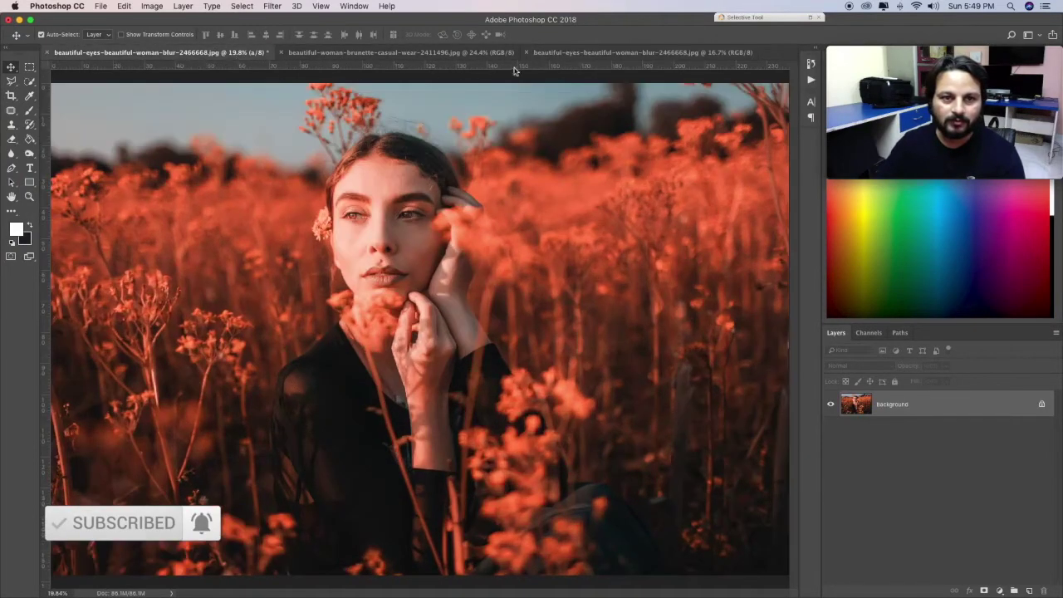
pyautogui.click(640, 52)
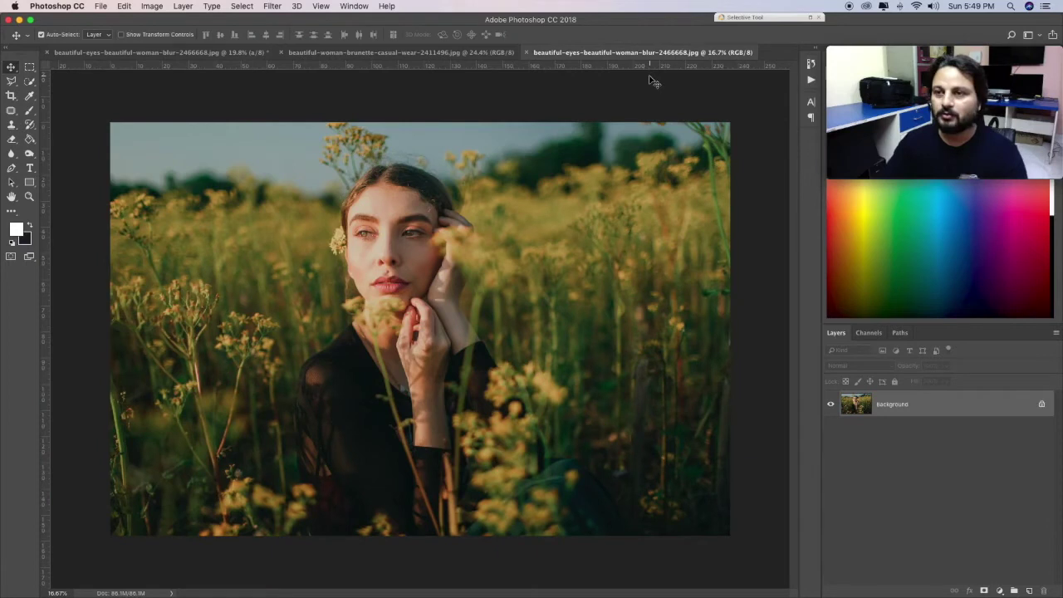
pyautogui.click(29, 197)
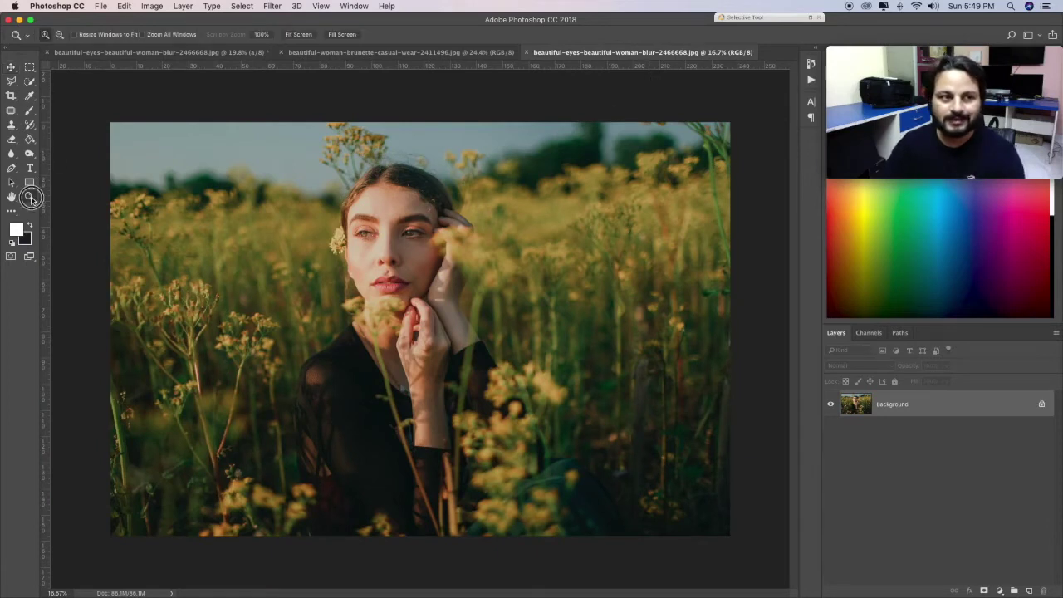
pyautogui.rightClick(552, 256)
pyautogui.click(582, 262)
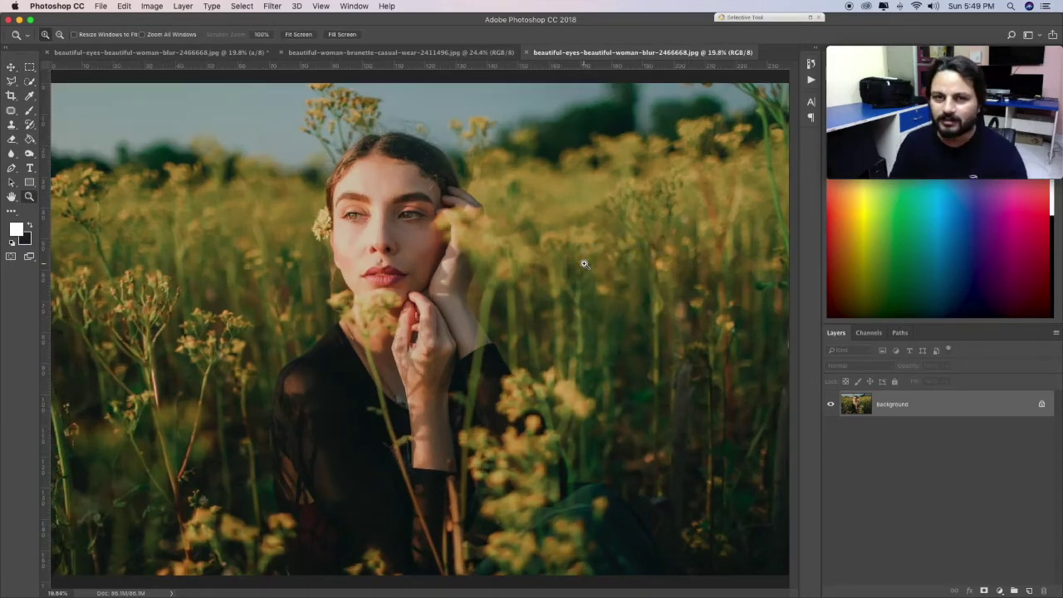
pyautogui.click(202, 54)
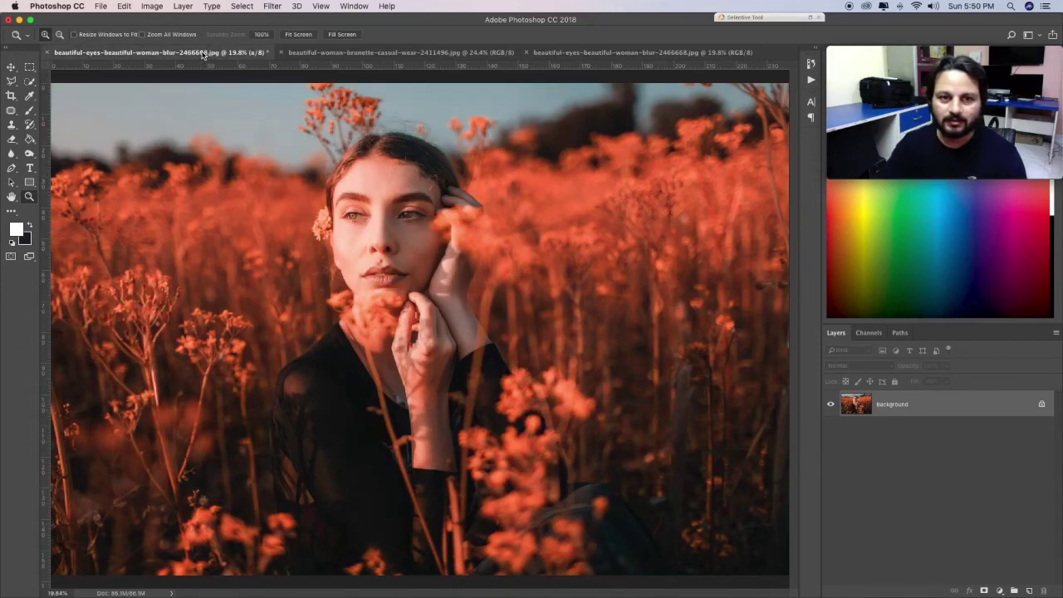
# Step: Flip between the original and orange-red tabs, ending on the edited version
pyautogui.click(664, 52)
pyautogui.click(152, 53)
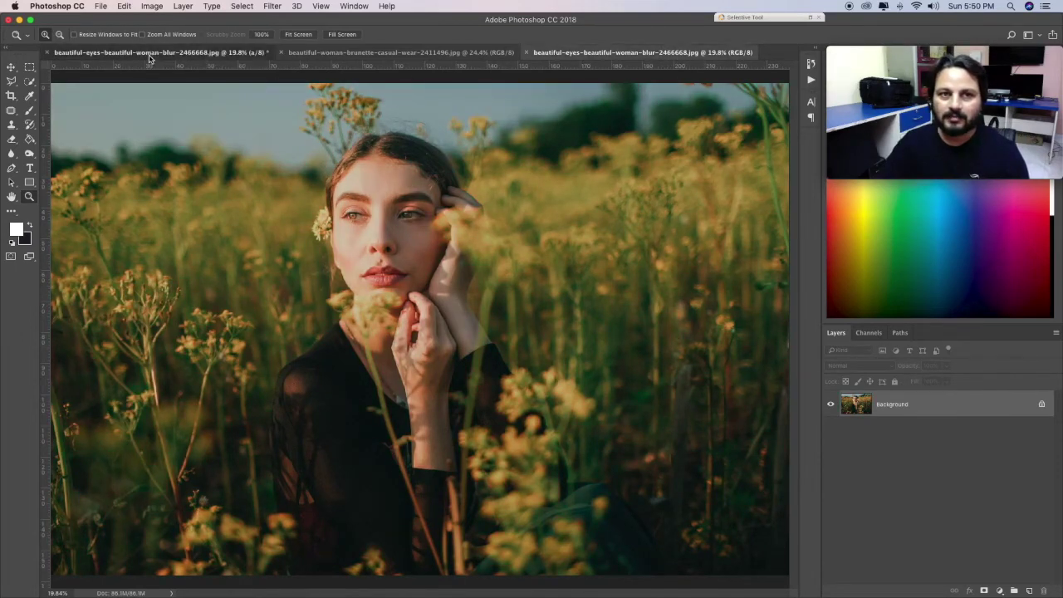
pyautogui.click(605, 52)
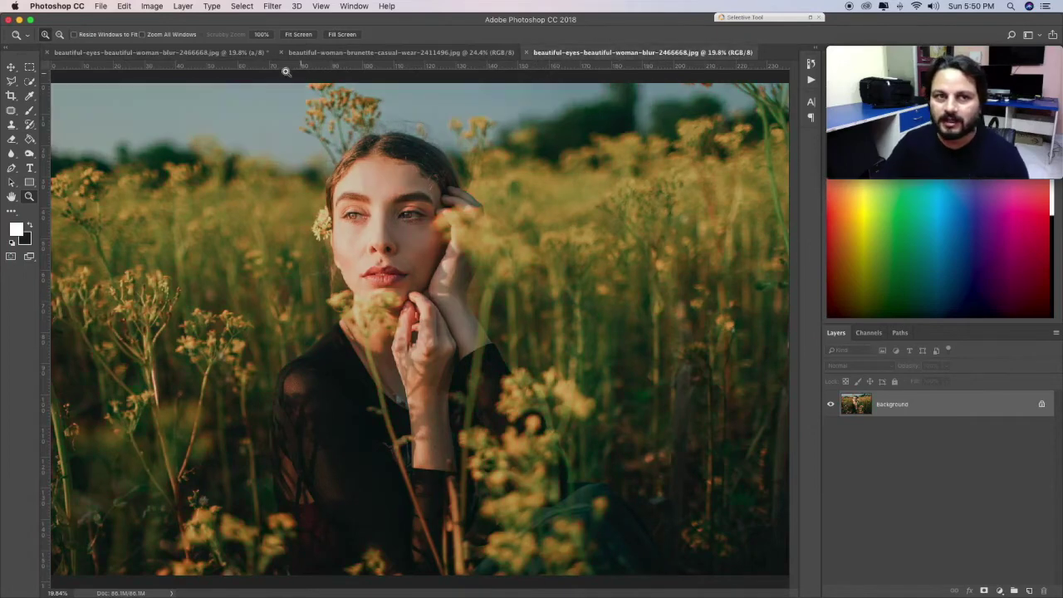
pyautogui.click(213, 53)
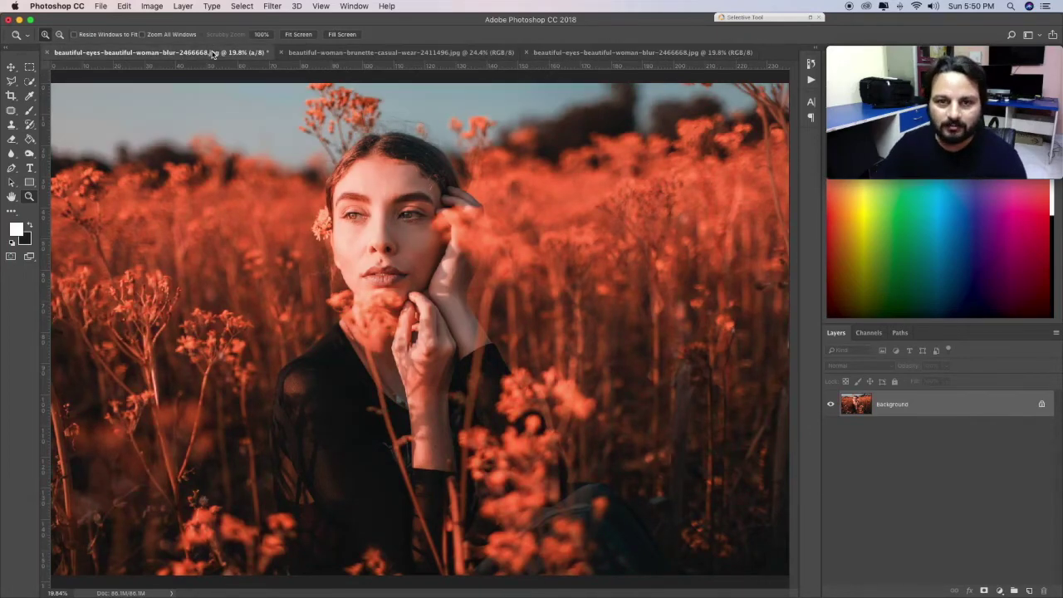
# Step: Convert the orange-red photo from Lab to RGB Color at 8 bits
pyautogui.click(151, 6)
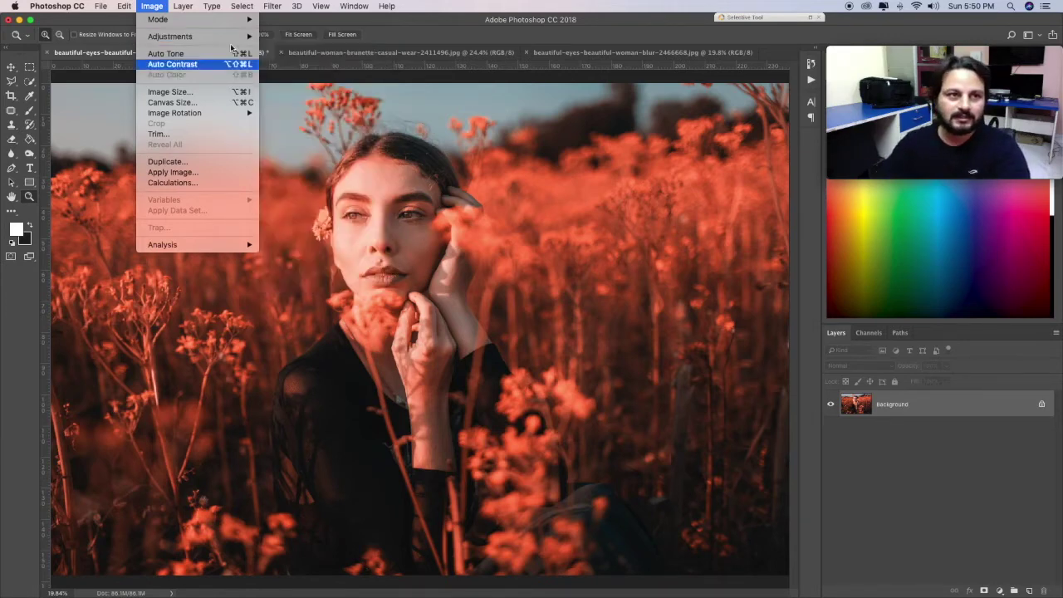
pyautogui.moveTo(196, 19)
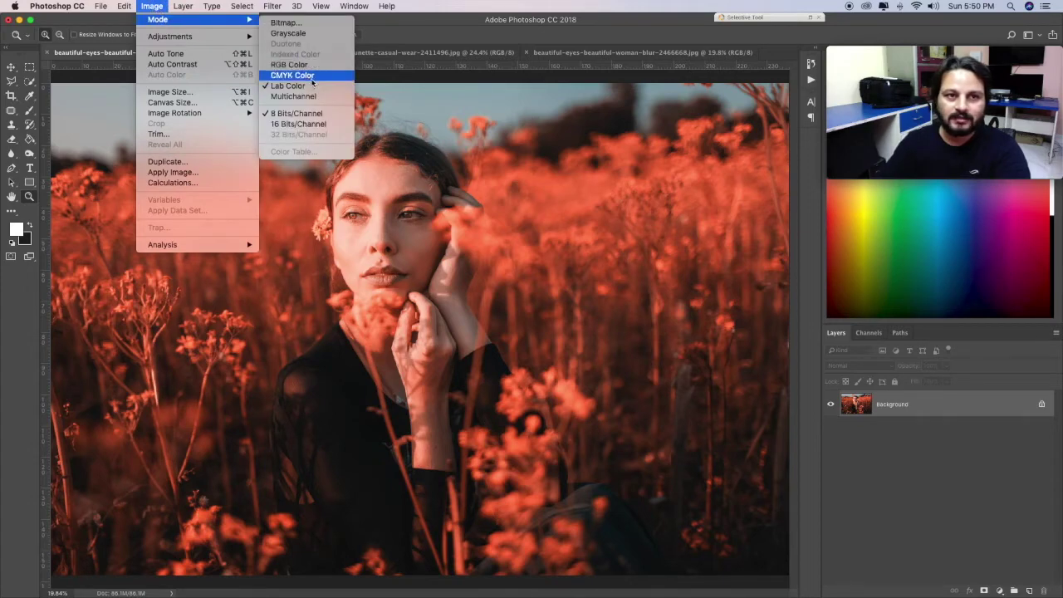
pyautogui.click(312, 66)
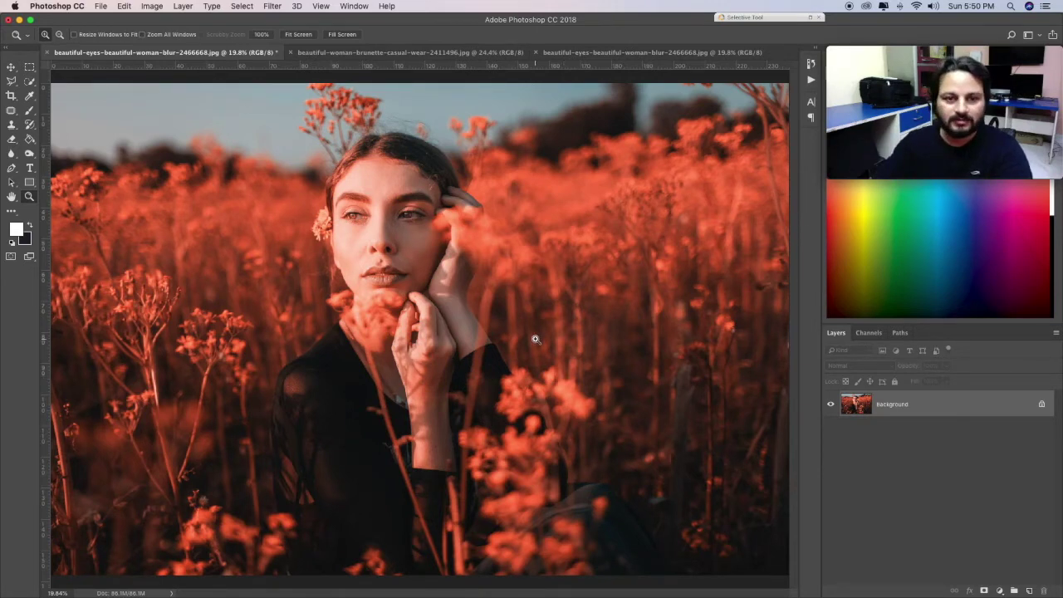
pyautogui.click(152, 6)
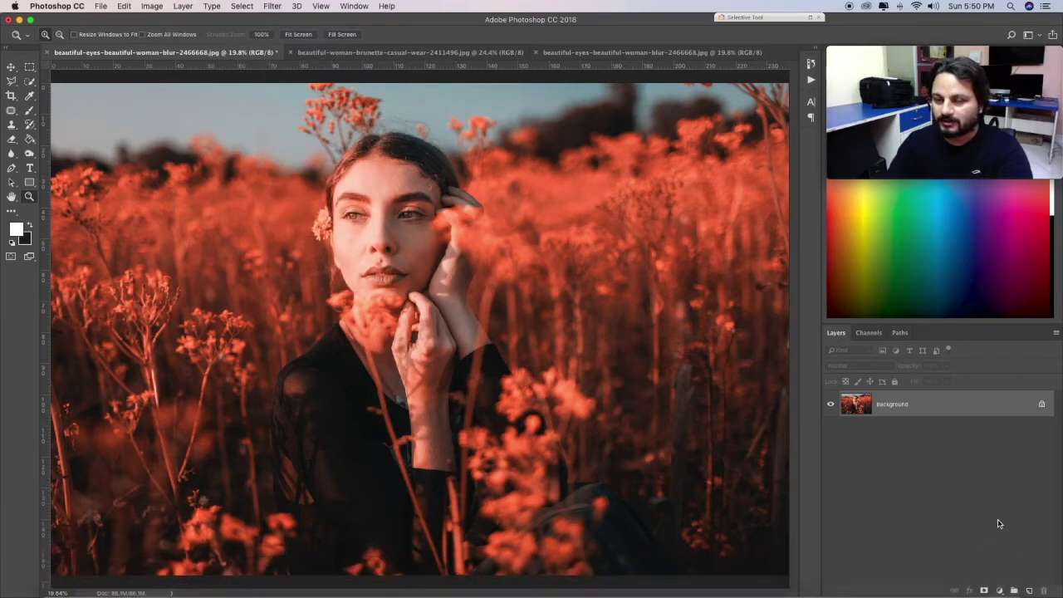
pyautogui.click(1000, 590)
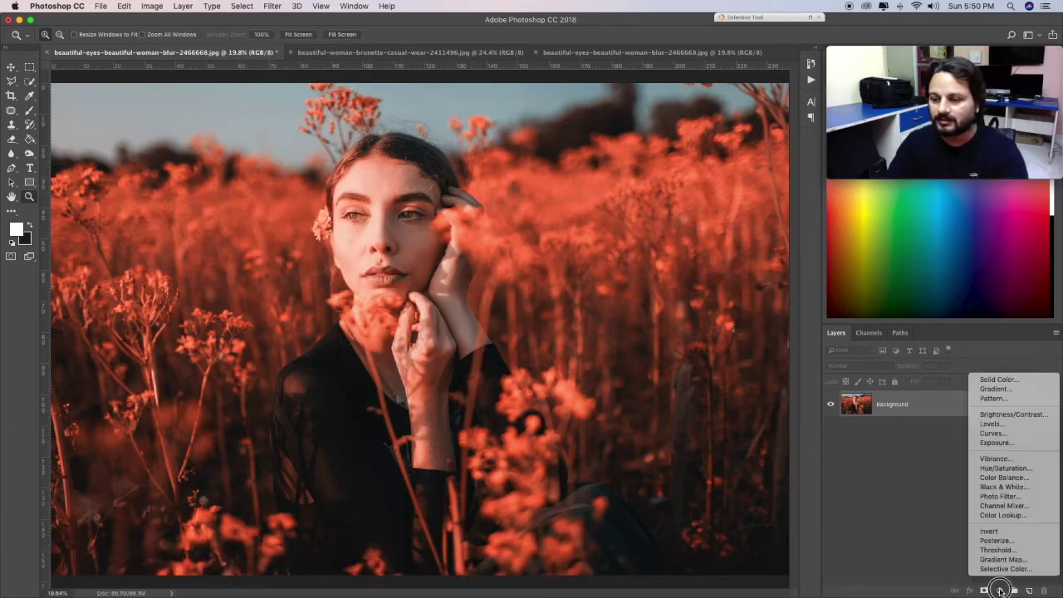
# Step: Add a Selective Color layer, try the Reds Cyan and Yellow sliders, then reset to defaults
pyautogui.click(1020, 570)
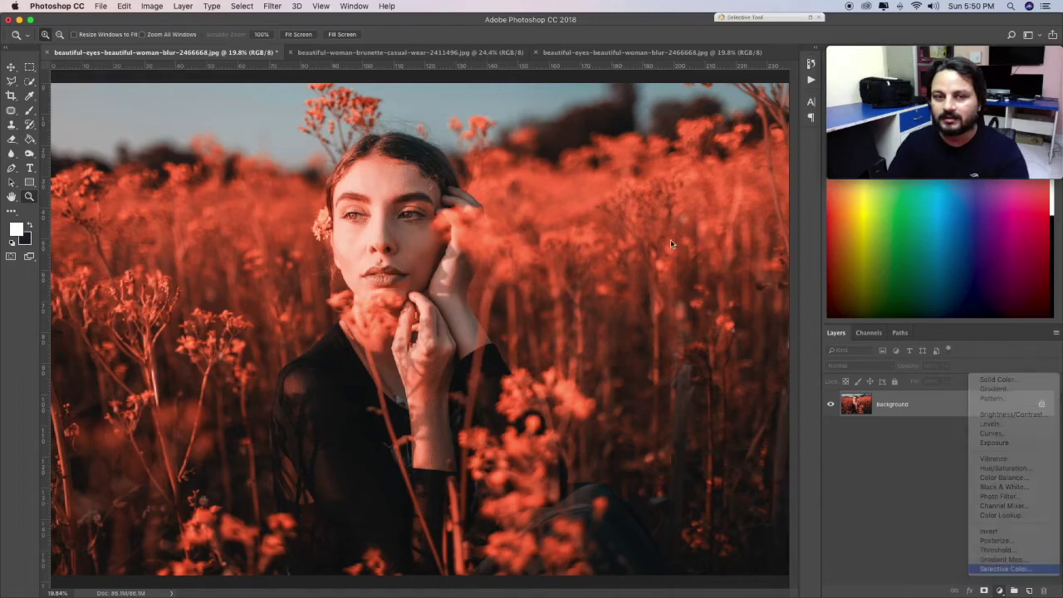
pyautogui.moveTo(711, 132); pyautogui.dragTo(721, 57)
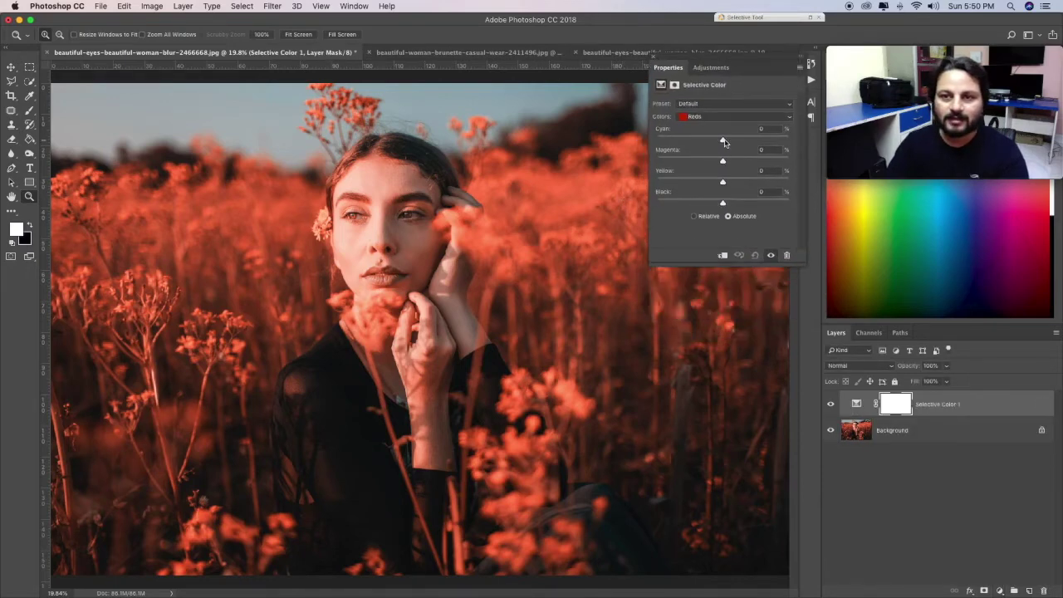
pyautogui.moveTo(723, 138)
pyautogui.mouseDown()
pyautogui.moveTo(684, 136)
pyautogui.moveTo(742, 141)
pyautogui.moveTo(734, 162)
pyautogui.mouseUp()
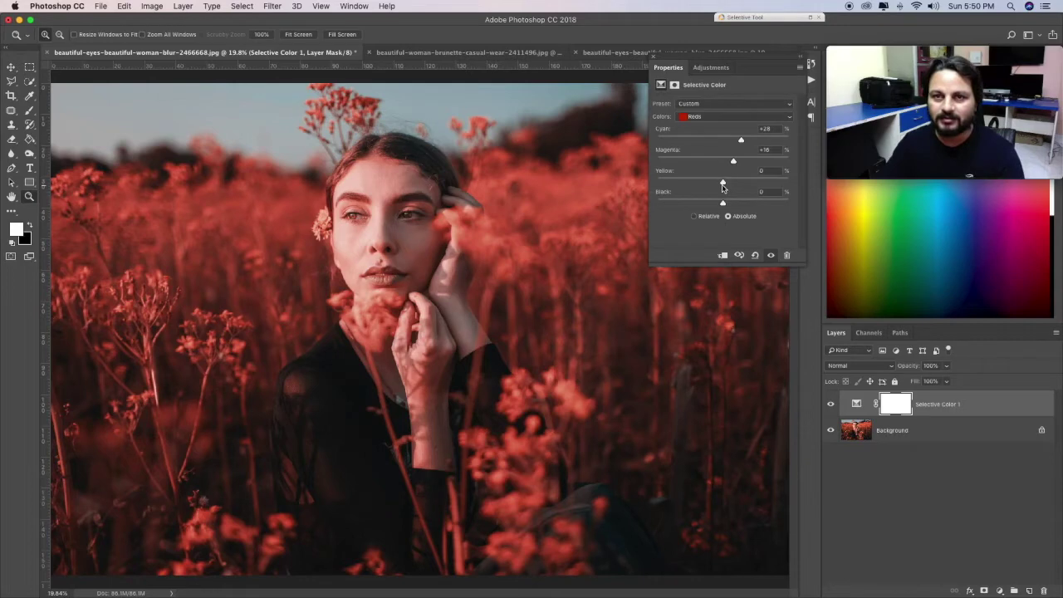
pyautogui.moveTo(722, 186)
pyautogui.mouseDown()
pyautogui.moveTo(735, 181)
pyautogui.moveTo(704, 201)
pyautogui.mouseUp()
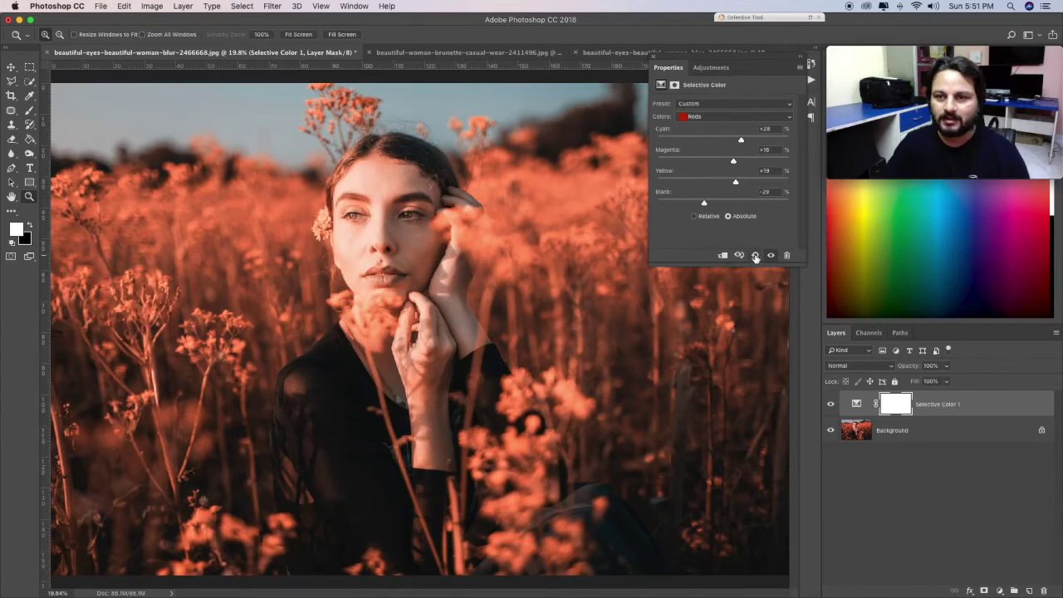
pyautogui.click(755, 256)
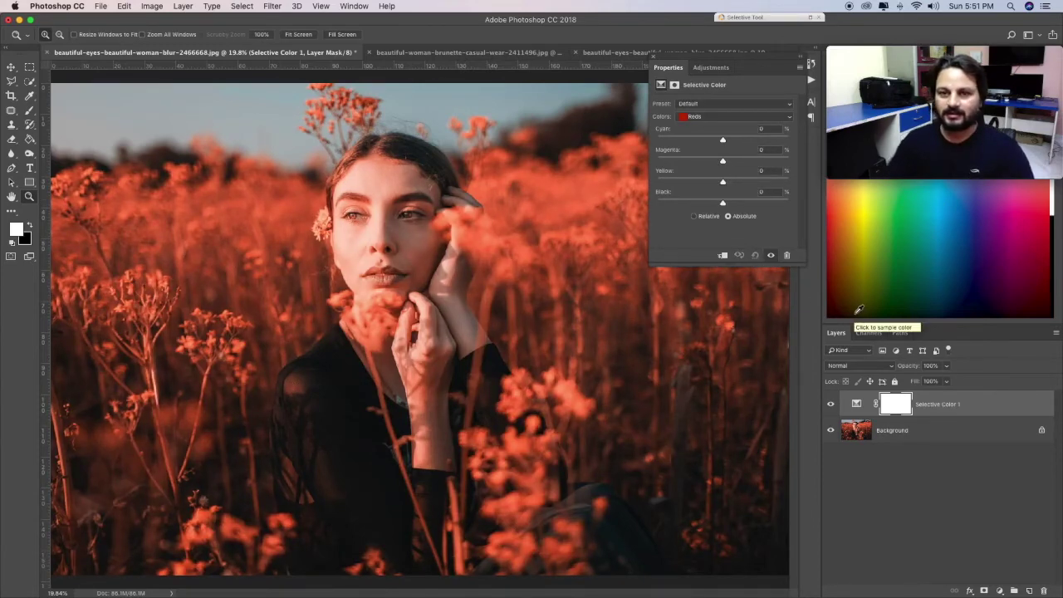
pyautogui.click(805, 63)
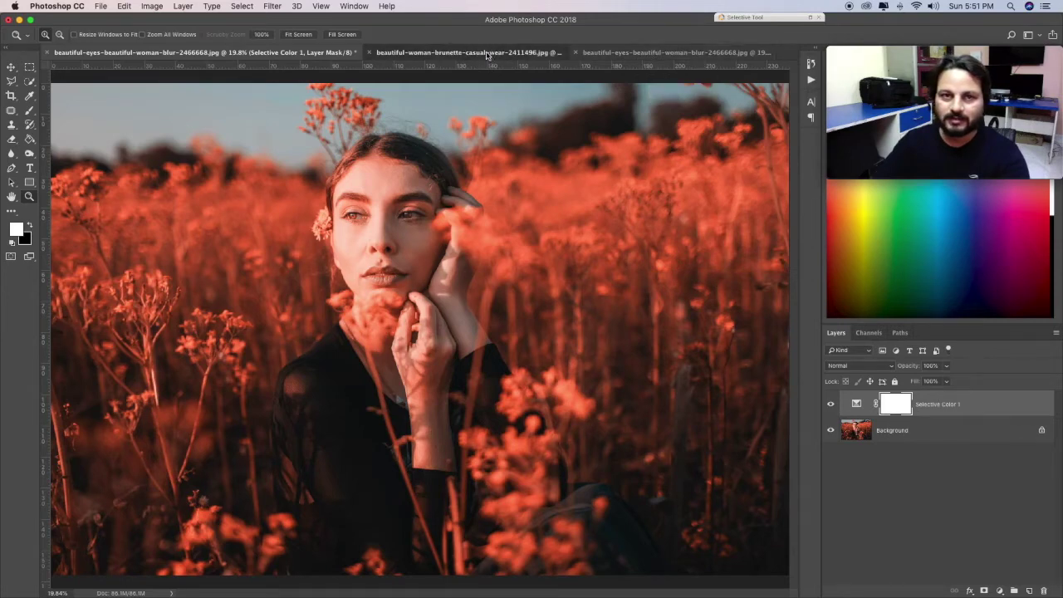
# Step: Switch to the lotus photo and convert it to Lab Color mode
pyautogui.click(424, 52)
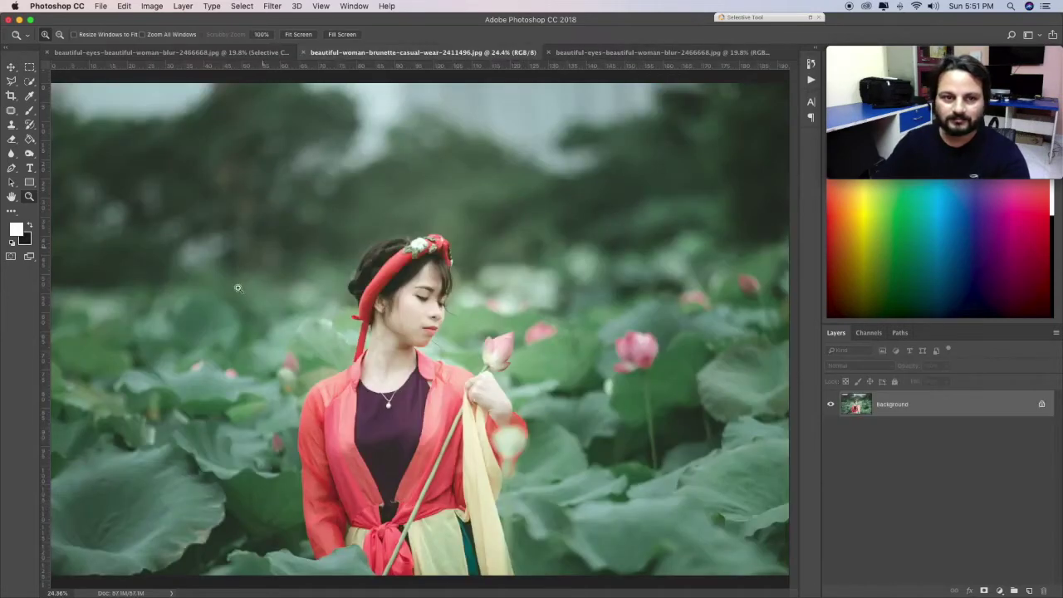
pyautogui.rightClick(392, 271)
pyautogui.press('Escape')
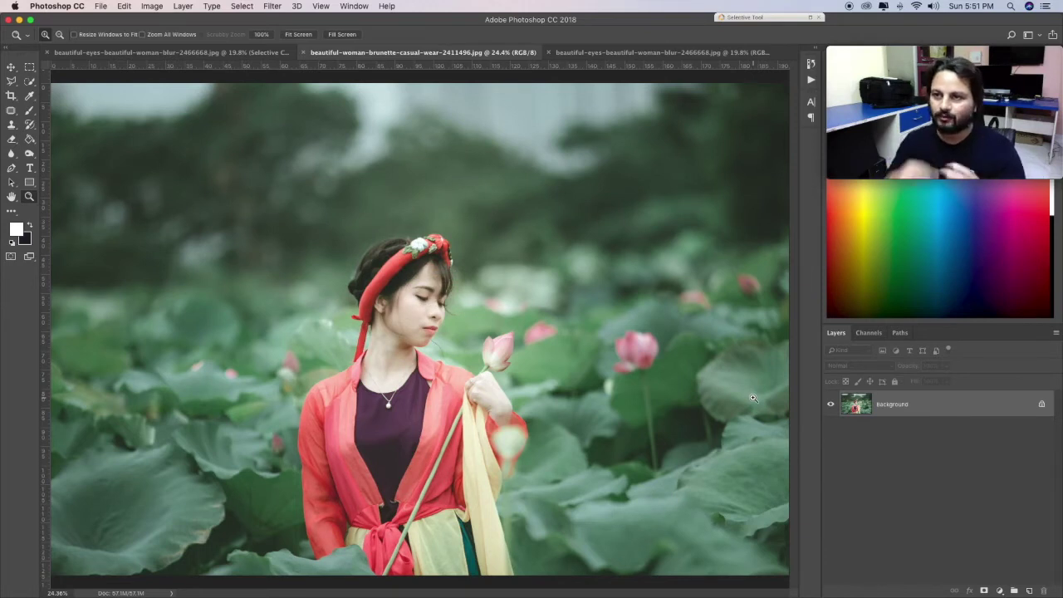
pyautogui.click(151, 7)
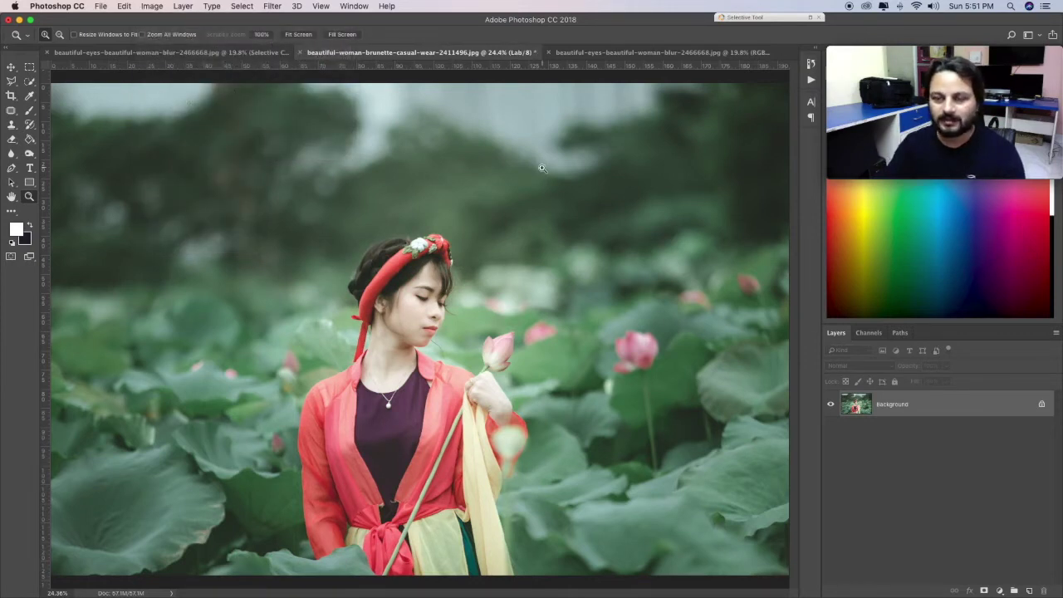
pyautogui.click(869, 333)
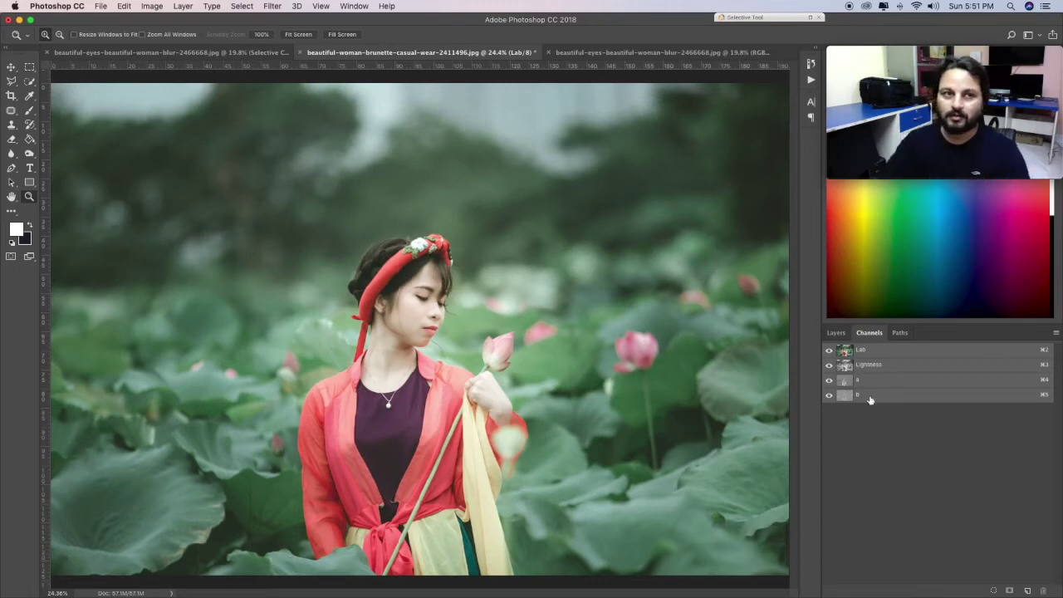
pyautogui.click(178, 52)
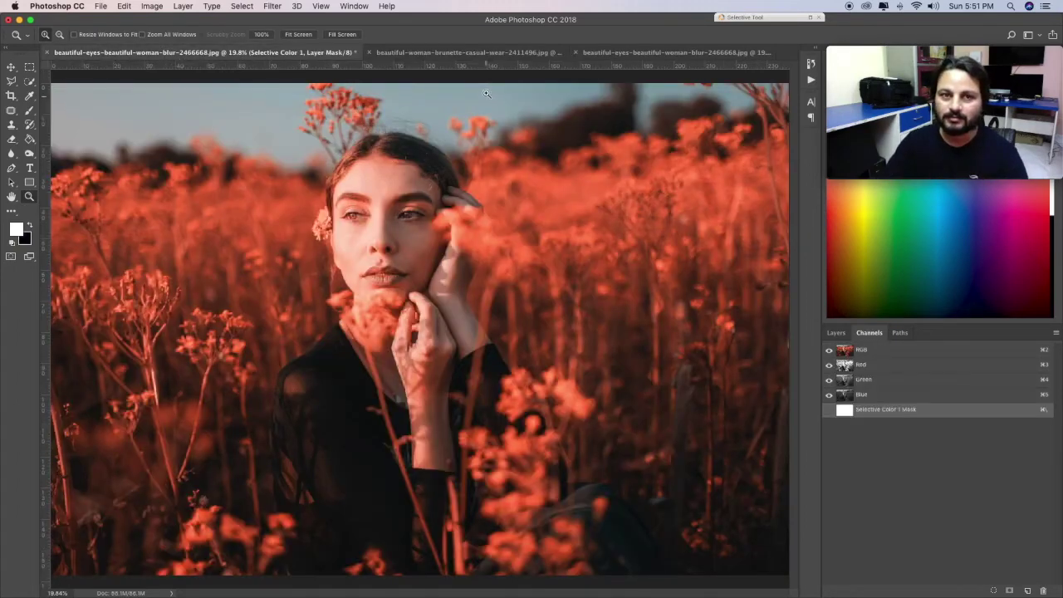
pyautogui.click(492, 55)
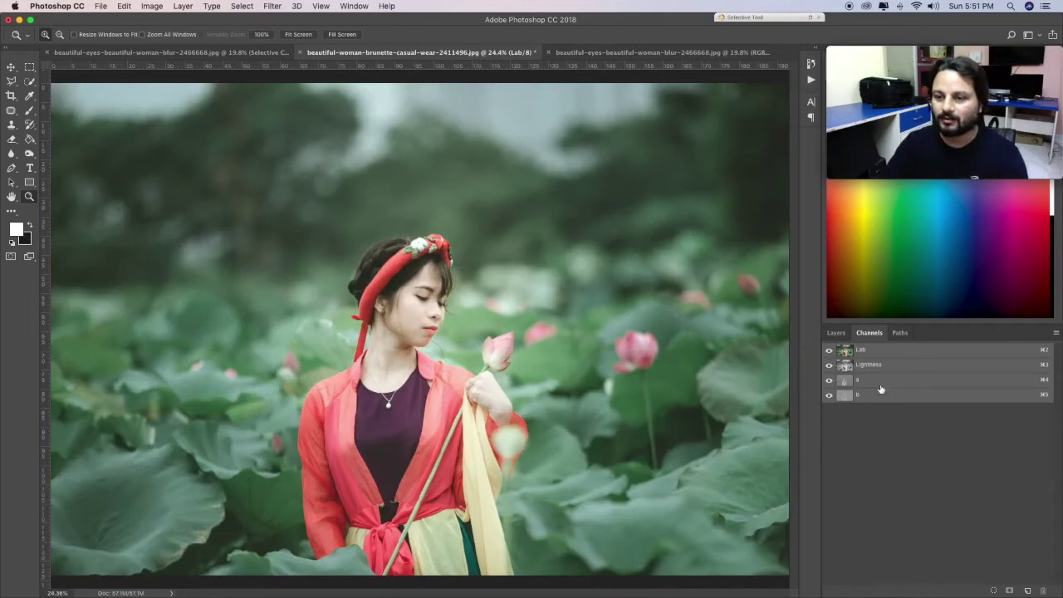
# Step: Select all of the a channel, paste it into the b channel, and deselect
pyautogui.click(880, 381)
pyautogui.press('super+a')
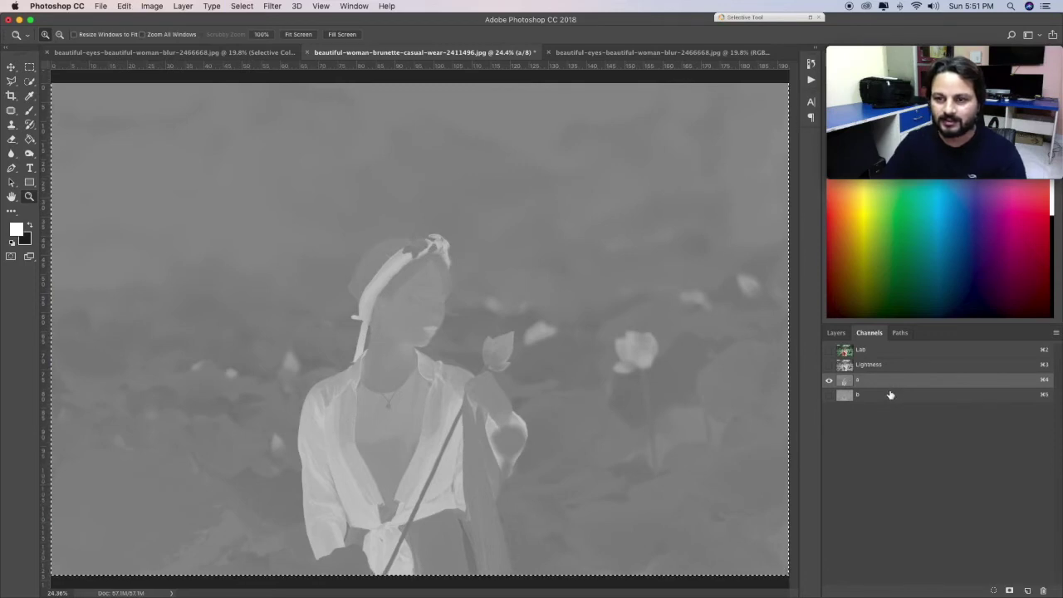
pyautogui.click(890, 396)
pyautogui.press('super+v')
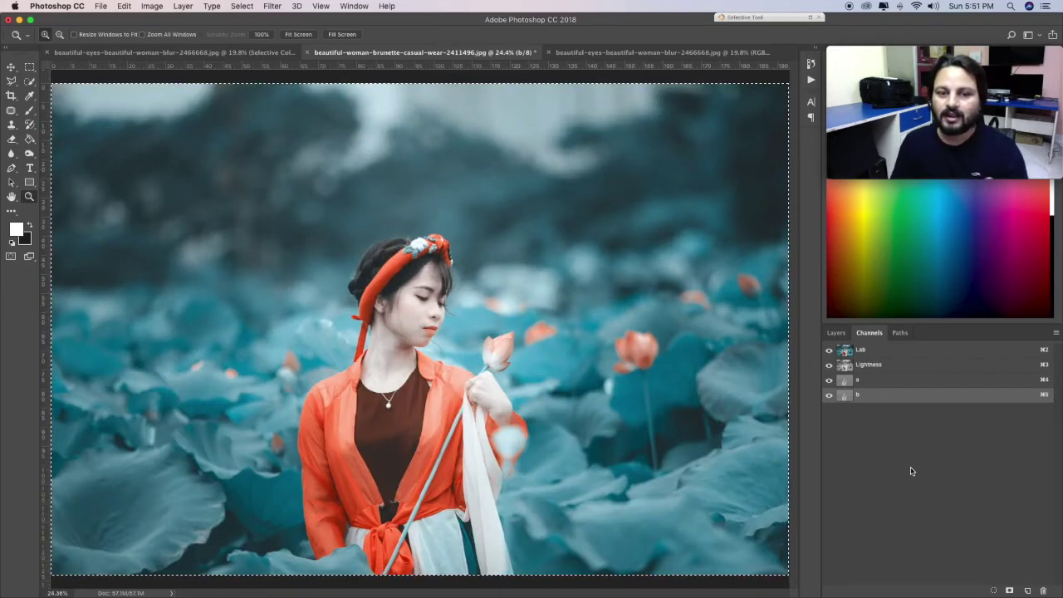
pyautogui.click(835, 333)
pyautogui.hotkey('ctrl', 'd')
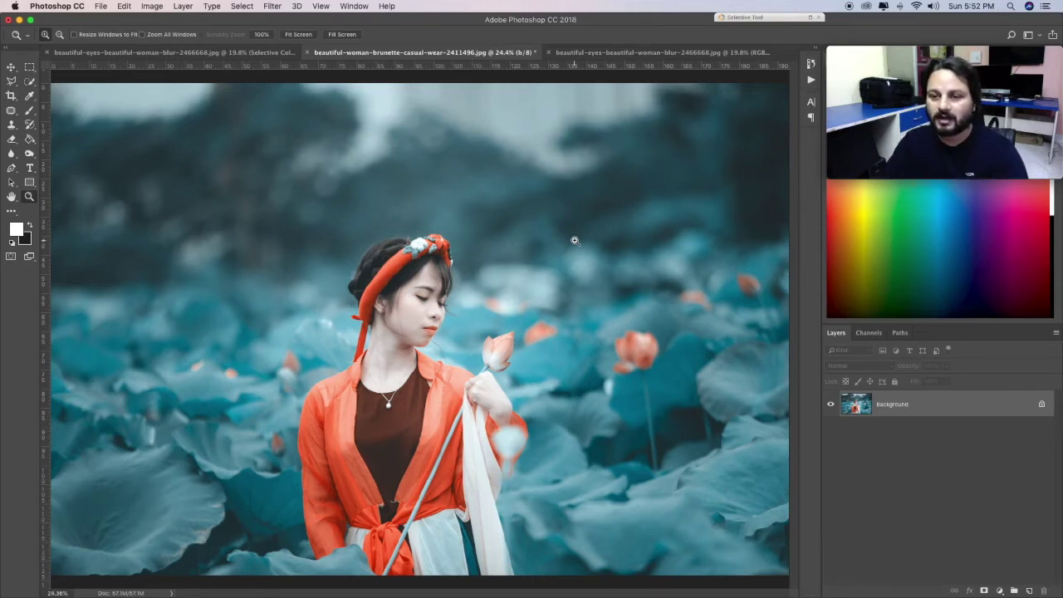
# Step: Convert the lotus photo back to RGB Color and add a Selective Color adjustment layer
pyautogui.click(152, 7)
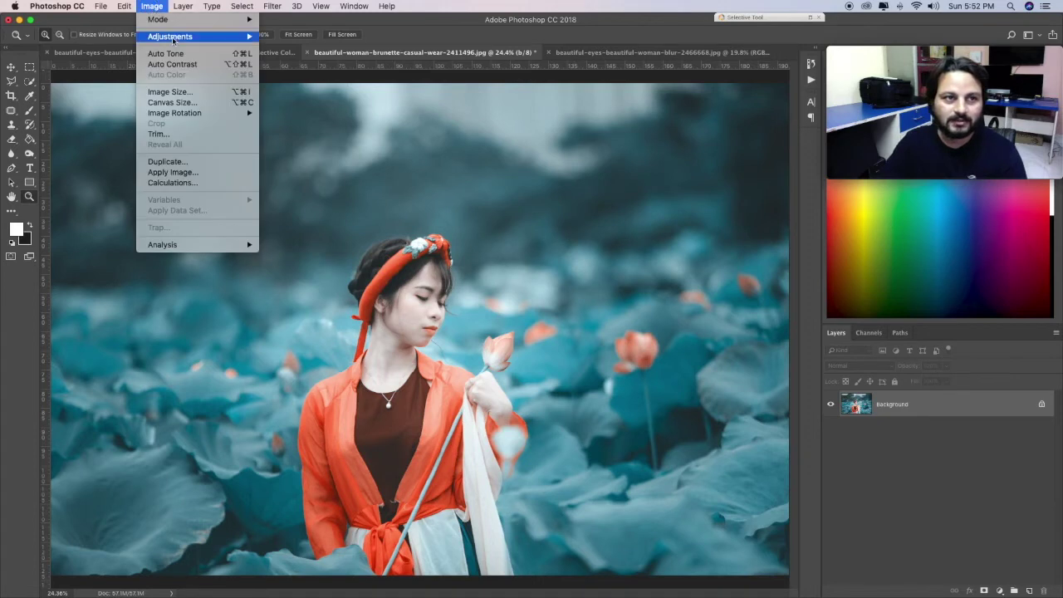
pyautogui.moveTo(157, 19)
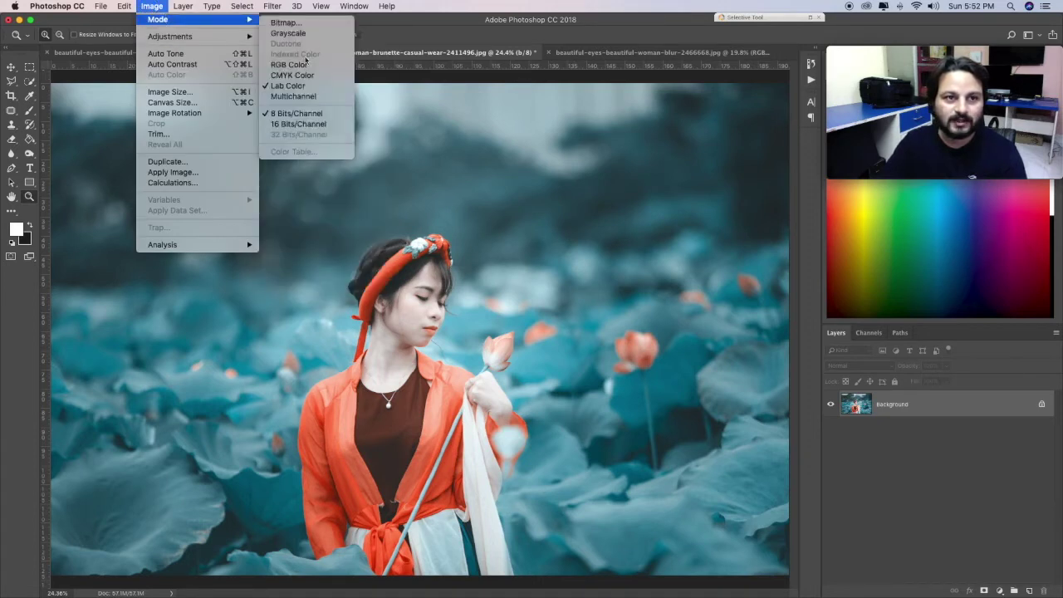
pyautogui.click(291, 64)
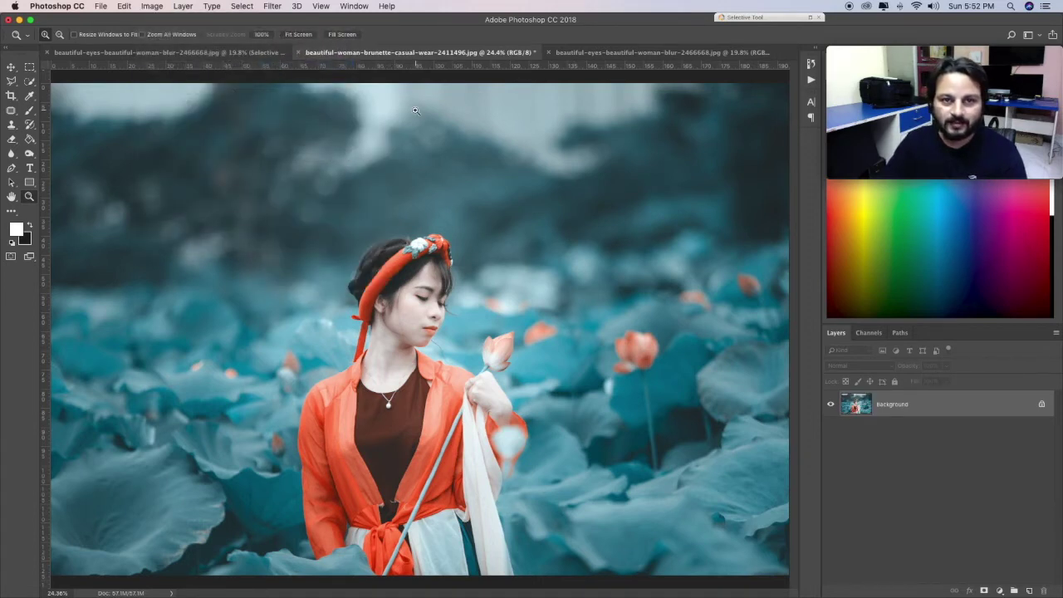
pyautogui.click(999, 590)
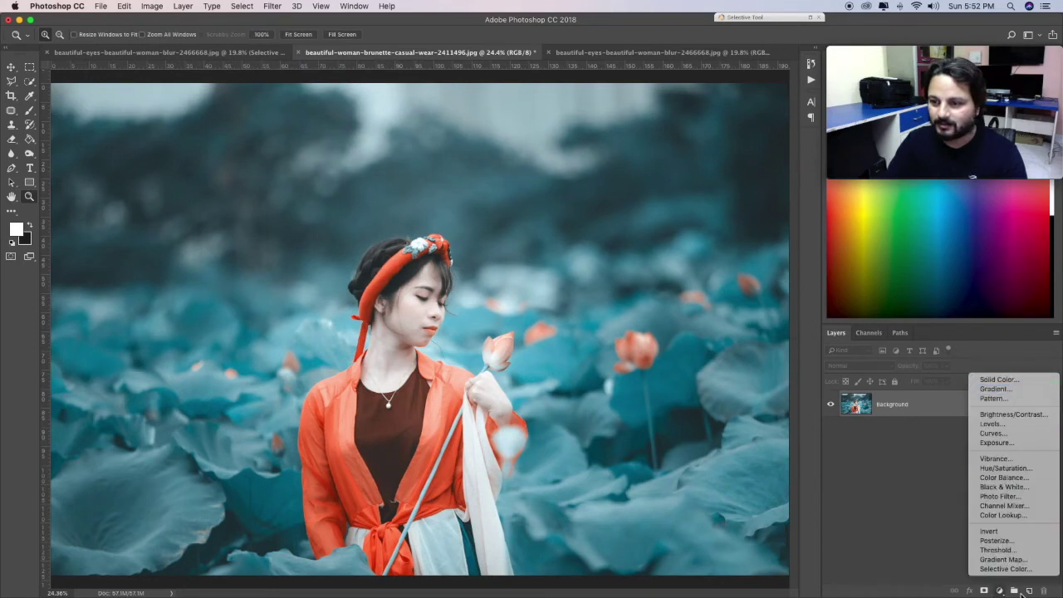
pyautogui.click(1005, 569)
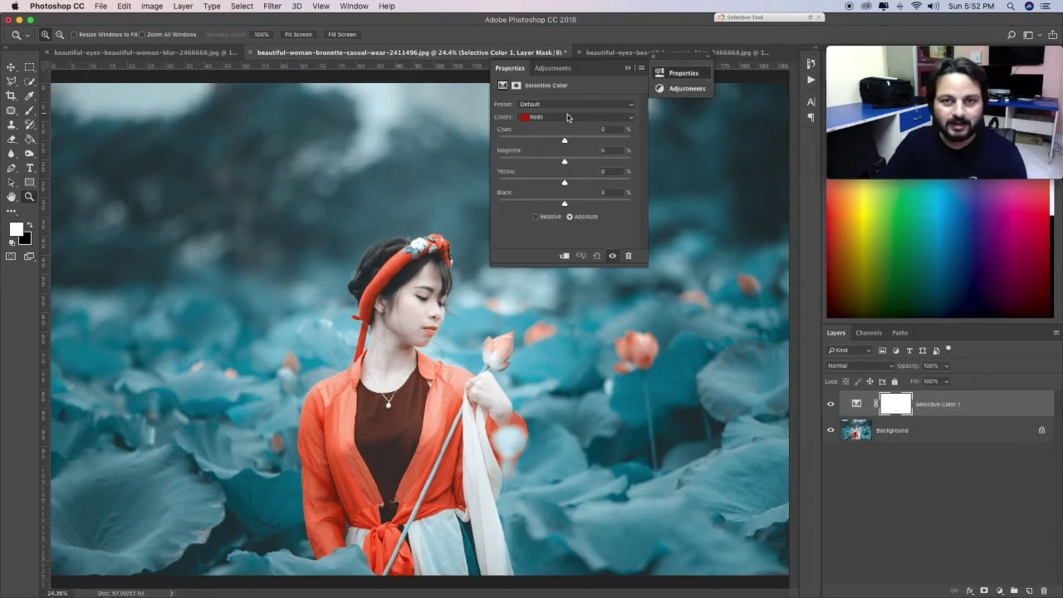
# Step: Try Reds and Cyans slider tweaks, then reset Selective Color to default and collapse Properties
pyautogui.click(568, 117)
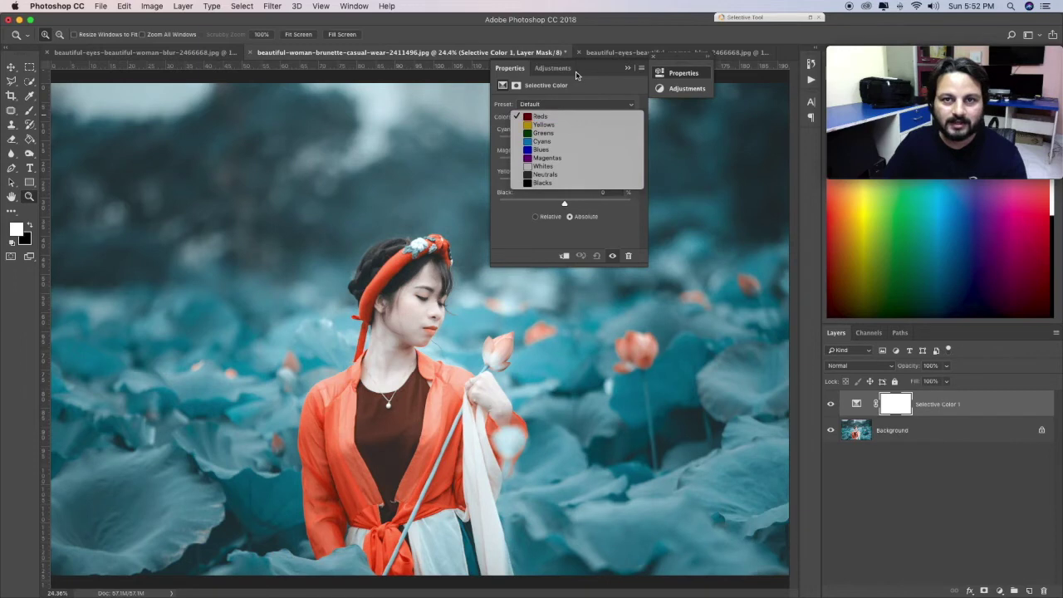
pyautogui.click(552, 117)
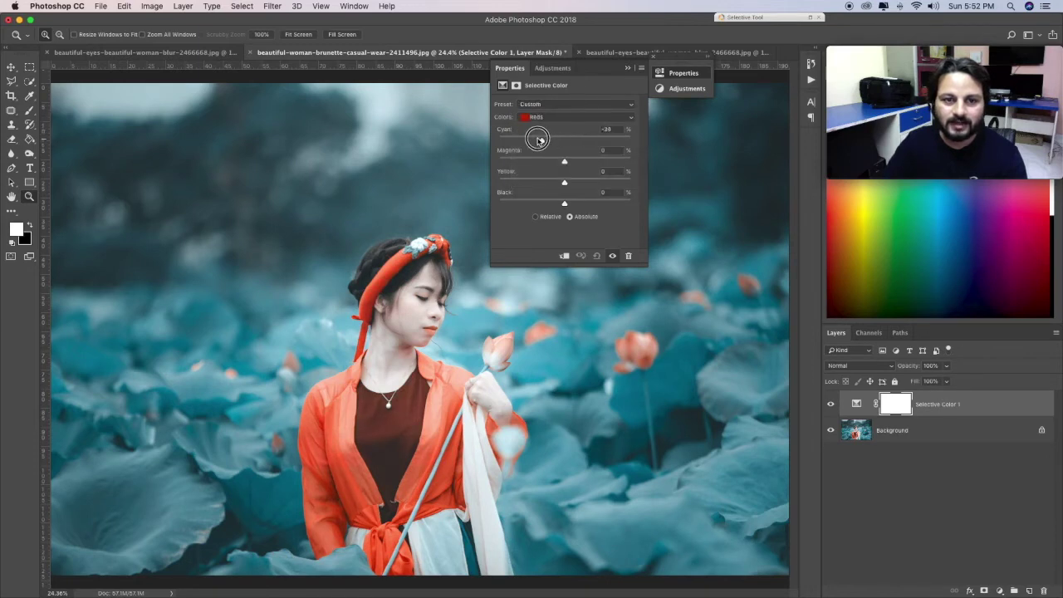
pyautogui.moveTo(528, 139)
pyautogui.mouseDown()
pyautogui.moveTo(589, 142)
pyautogui.moveTo(515, 137)
pyautogui.mouseUp()
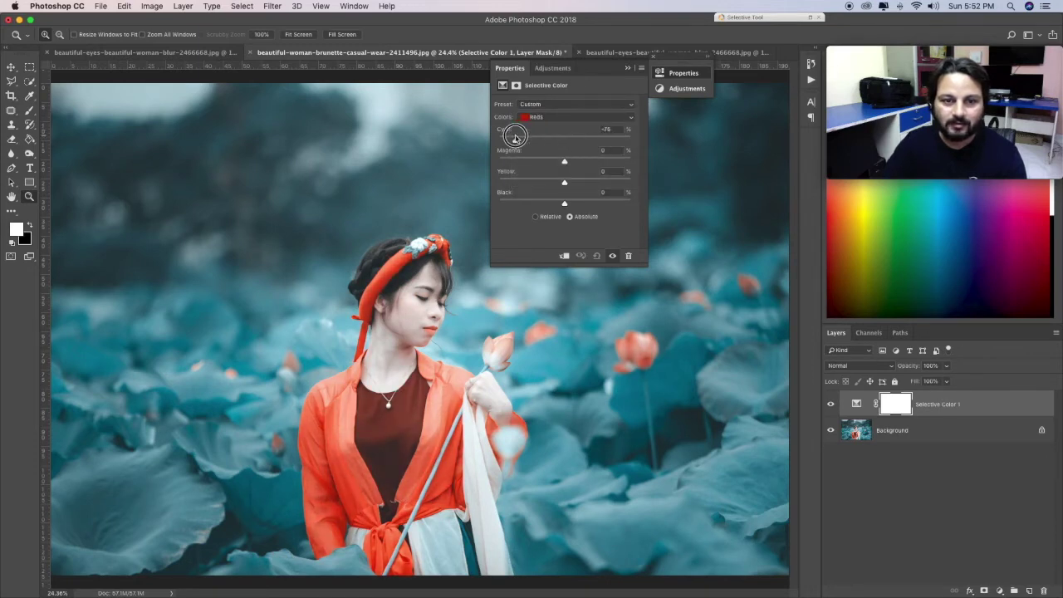
pyautogui.click(567, 117)
pyautogui.click(571, 142)
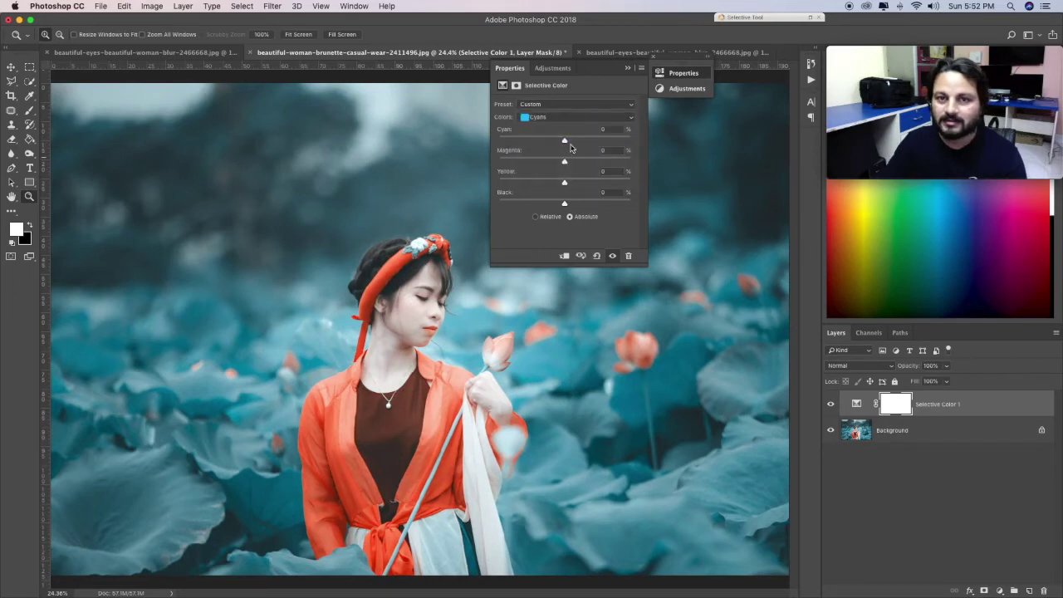
pyautogui.moveTo(565, 144)
pyautogui.mouseDown()
pyautogui.moveTo(518, 137)
pyautogui.moveTo(592, 143)
pyautogui.mouseUp()
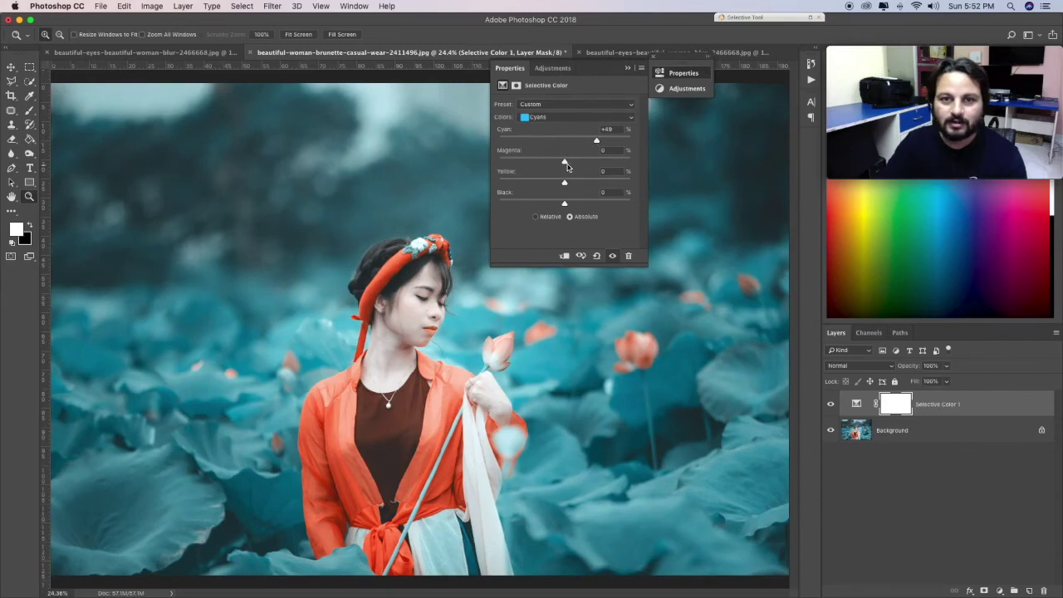
pyautogui.moveTo(583, 165)
pyautogui.mouseDown()
pyautogui.moveTo(593, 161)
pyautogui.moveTo(525, 159)
pyautogui.moveTo(578, 162)
pyautogui.mouseUp()
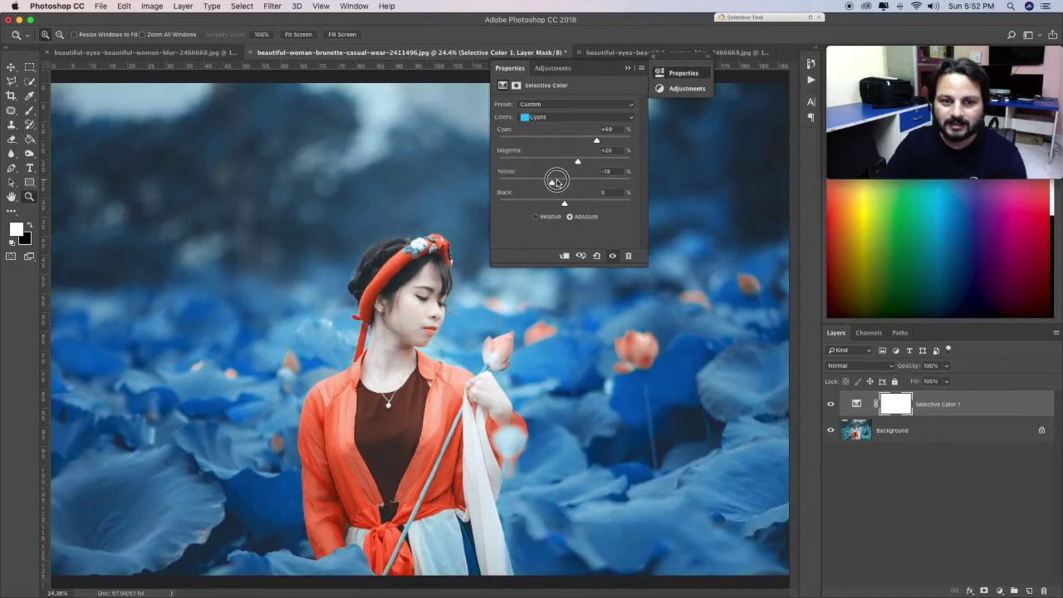
pyautogui.moveTo(580, 183)
pyautogui.mouseDown()
pyautogui.moveTo(632, 205)
pyautogui.moveTo(551, 205)
pyautogui.moveTo(584, 204)
pyautogui.mouseUp()
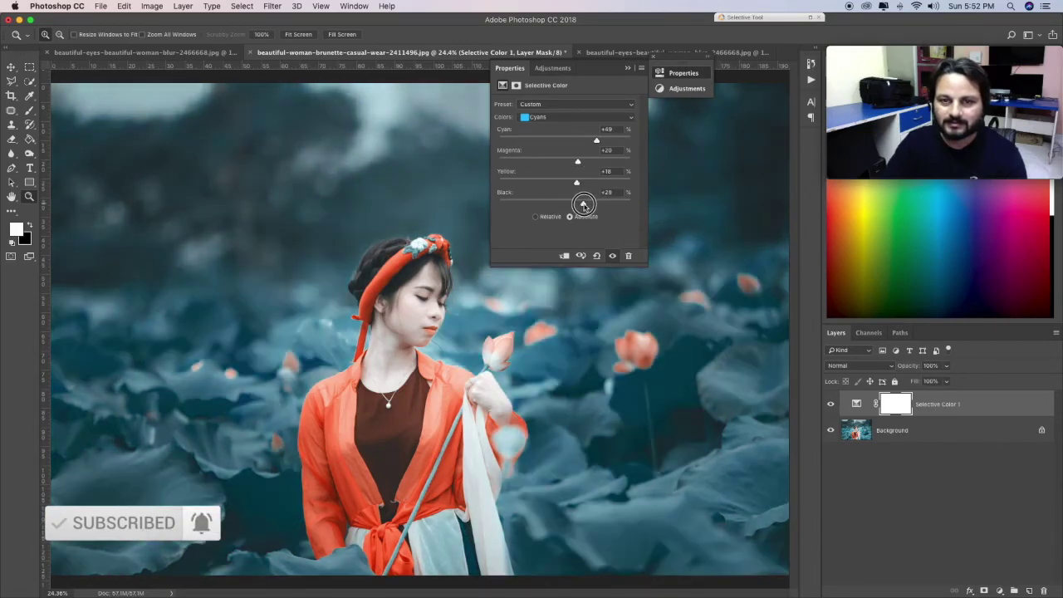
pyautogui.click(596, 255)
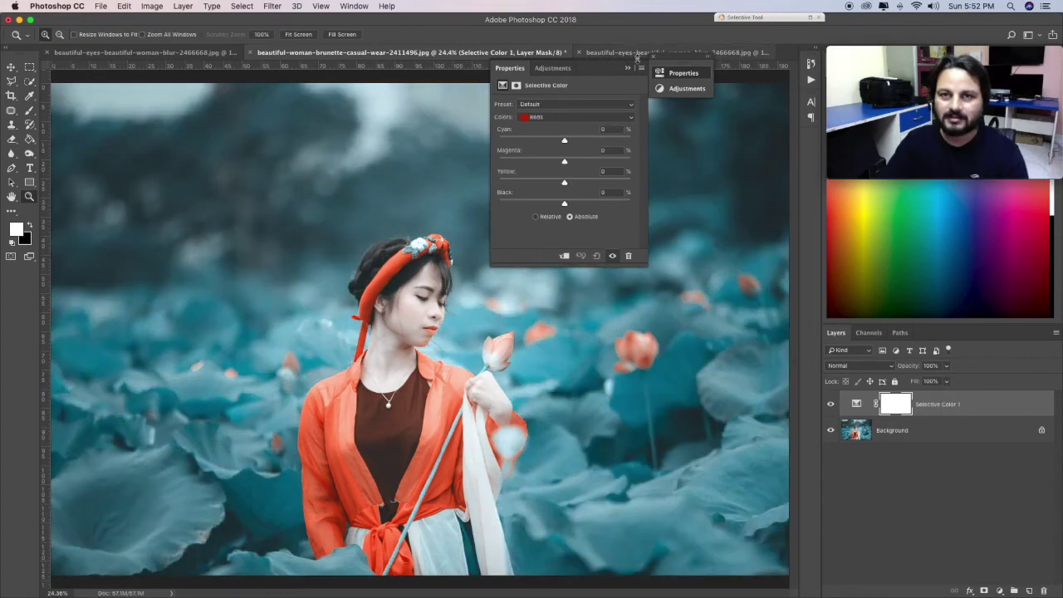
pyautogui.click(630, 69)
pyautogui.click(654, 60)
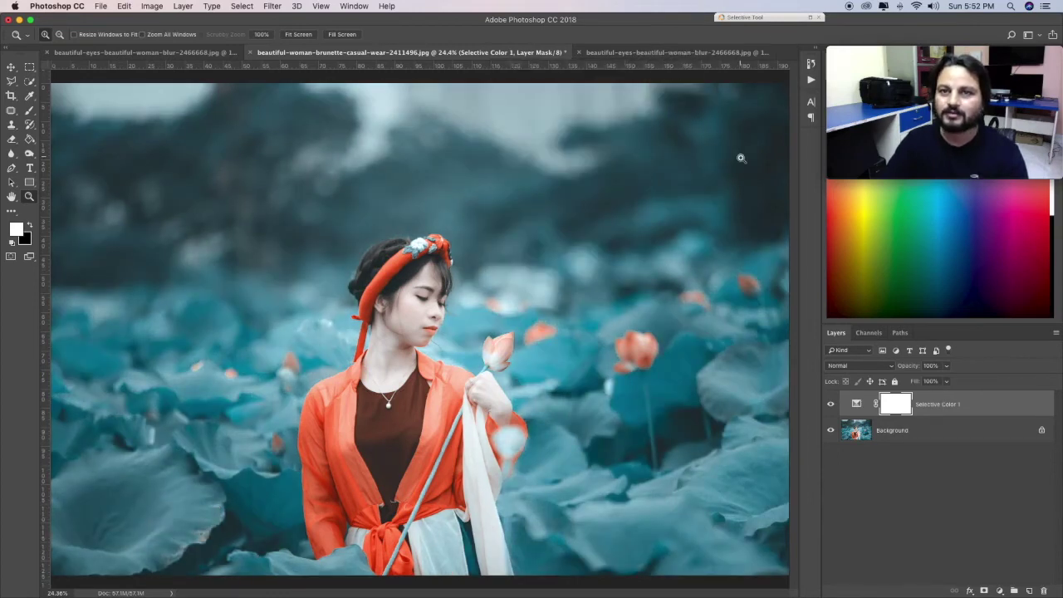
pyautogui.moveTo(943, 112)
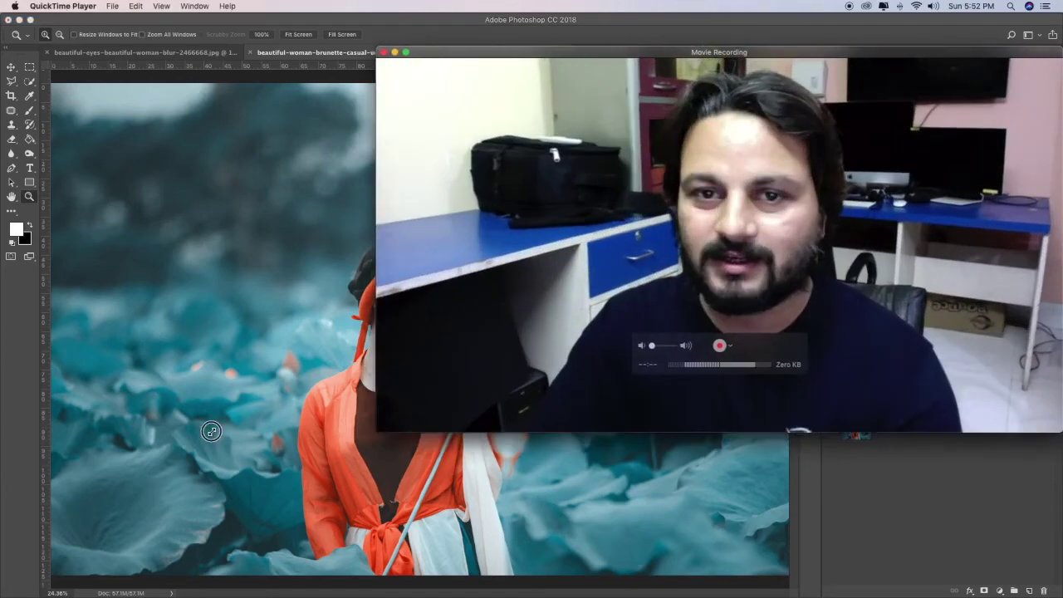
pyautogui.moveTo(827, 181); pyautogui.dragTo(348, 449)
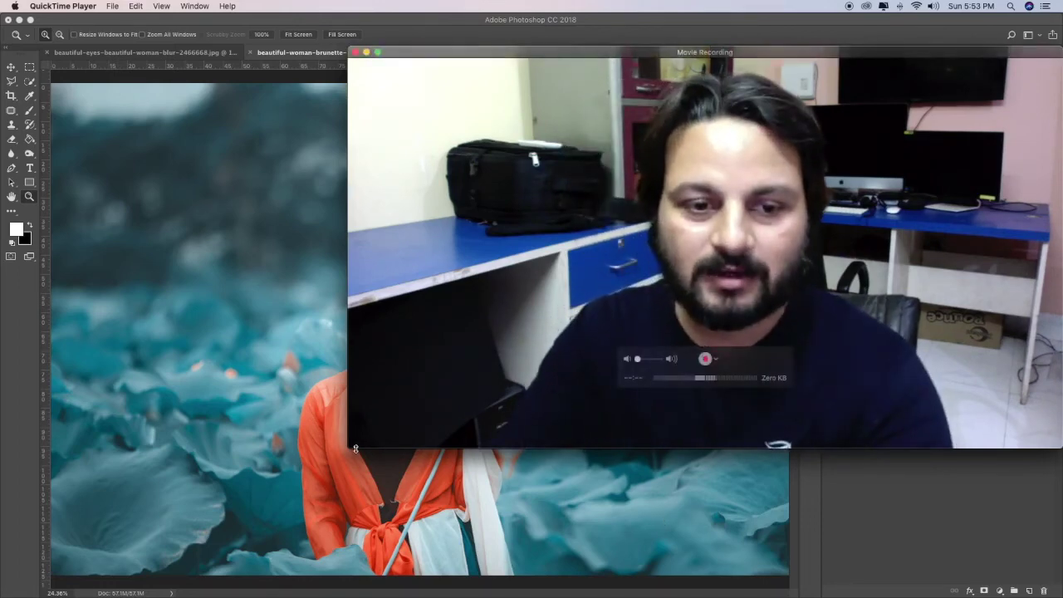
pyautogui.moveTo(358, 448); pyautogui.dragTo(827, 180)
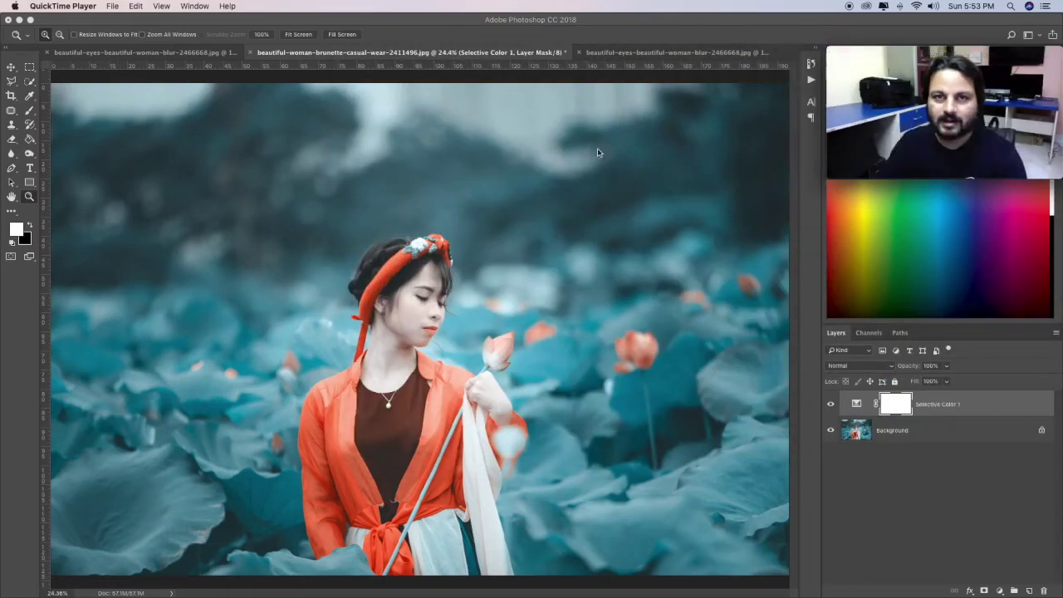